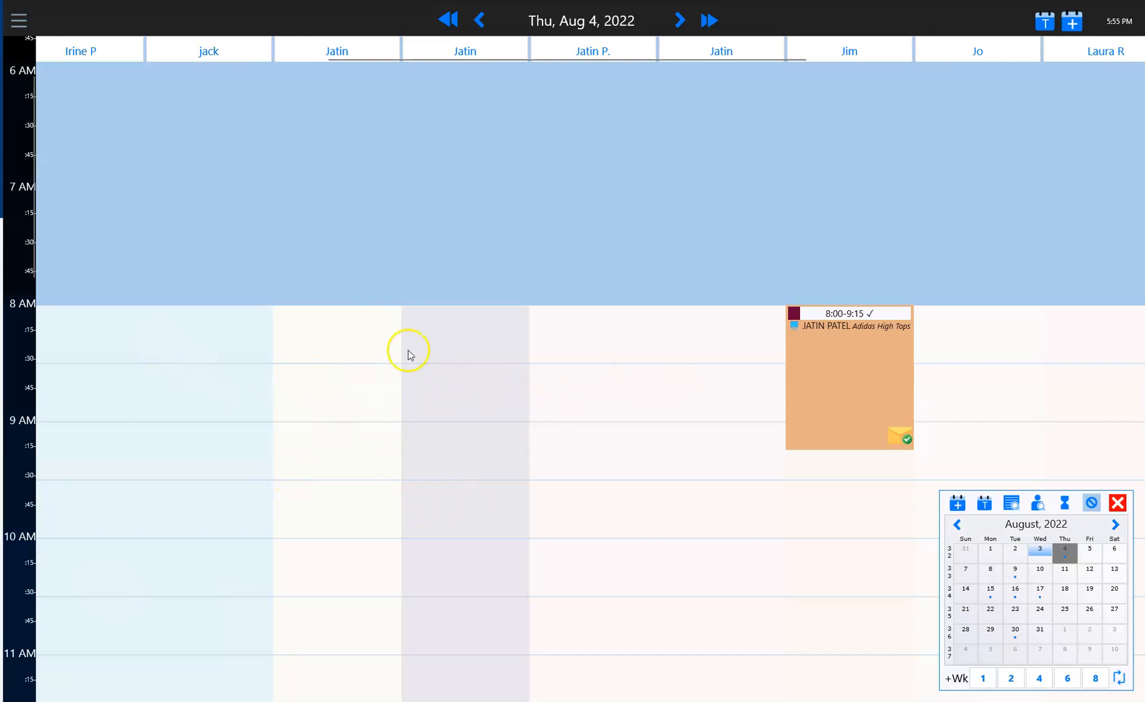
- In the merchant's Online Scheduling settings, set Require Credit Card on Hold to Yes
left_click(20, 26)
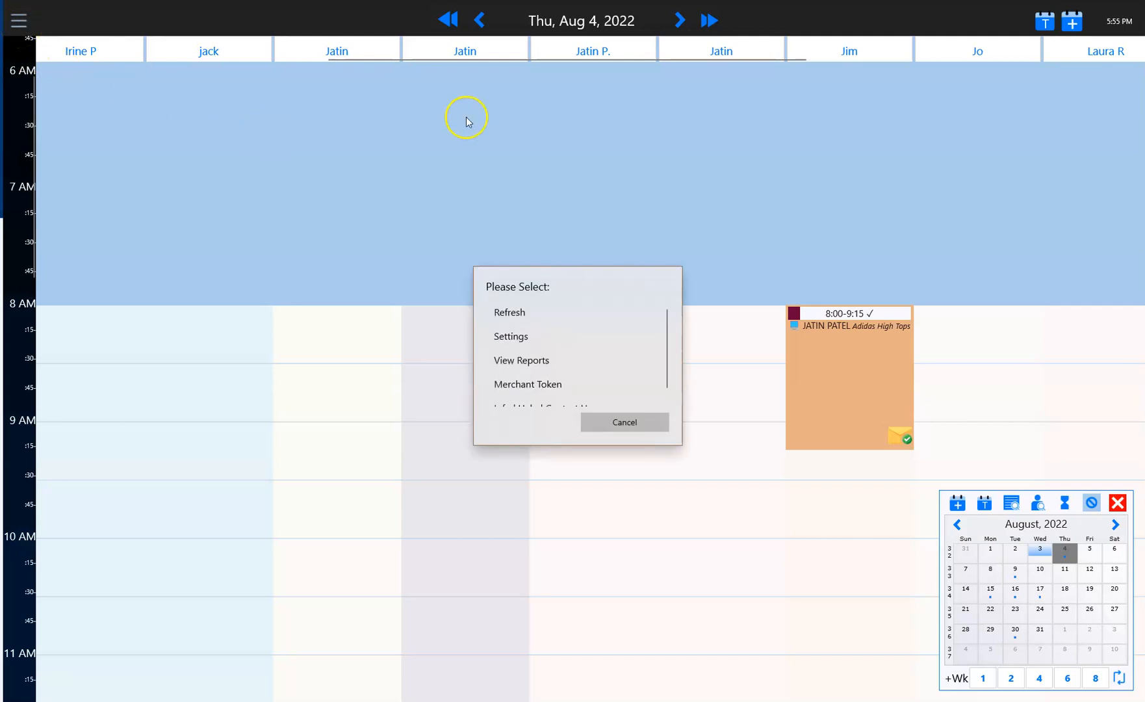
left_click(511, 341)
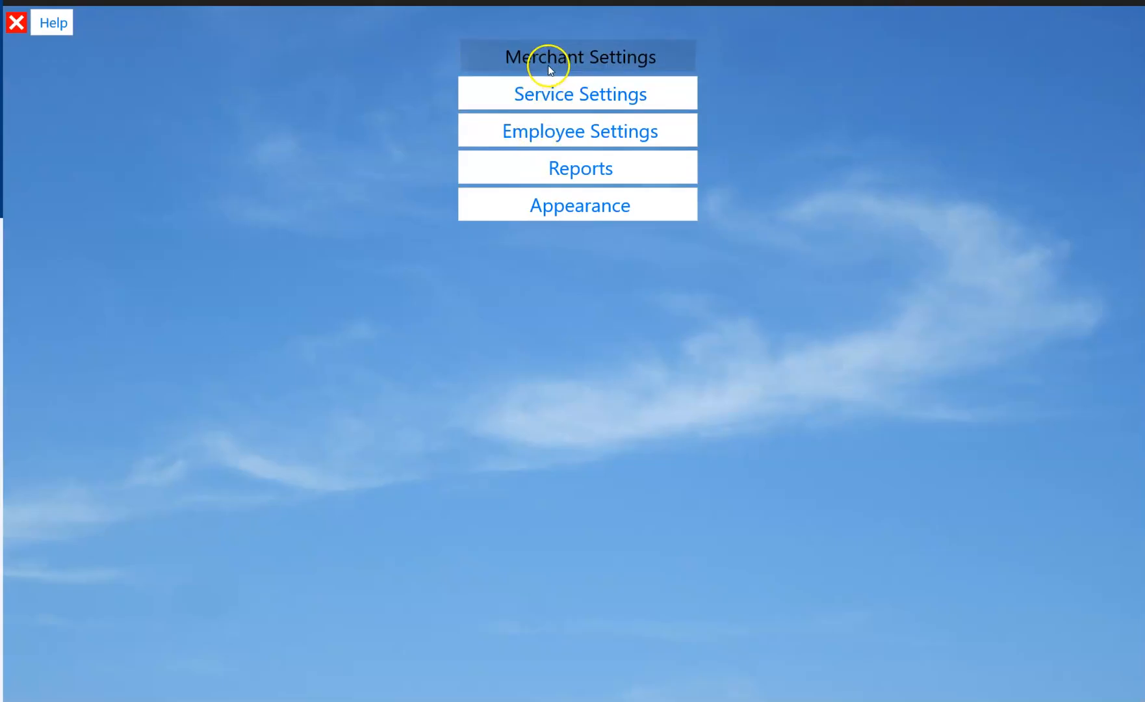
left_click(548, 67)
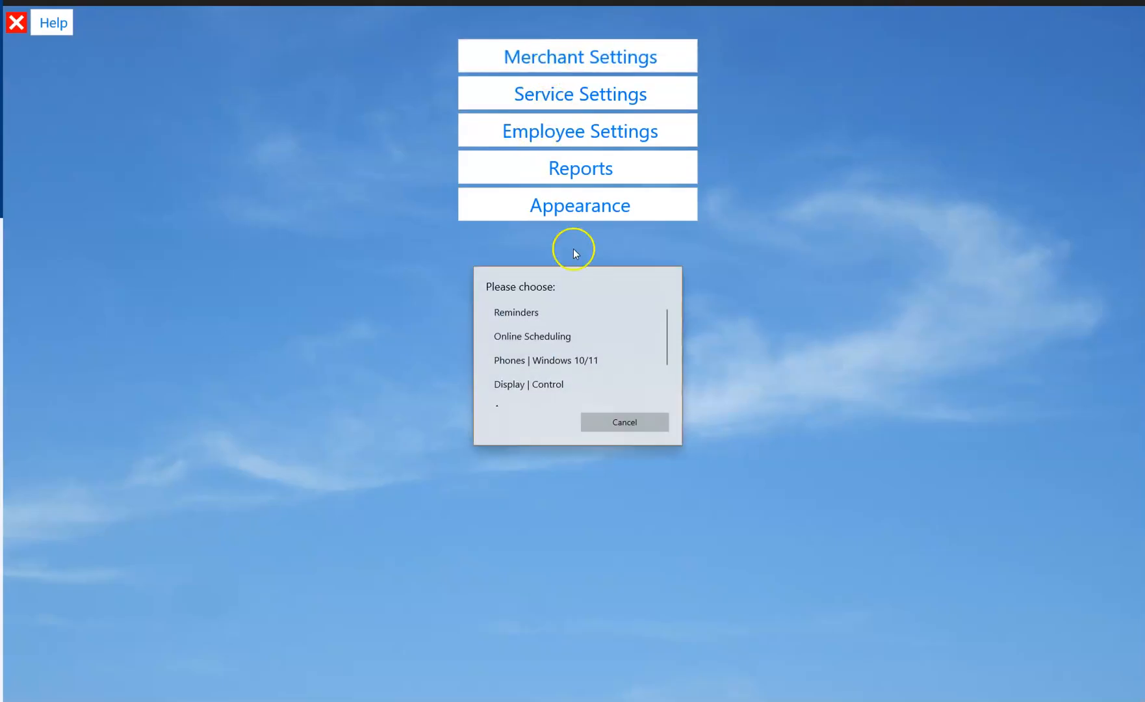
left_click(548, 338)
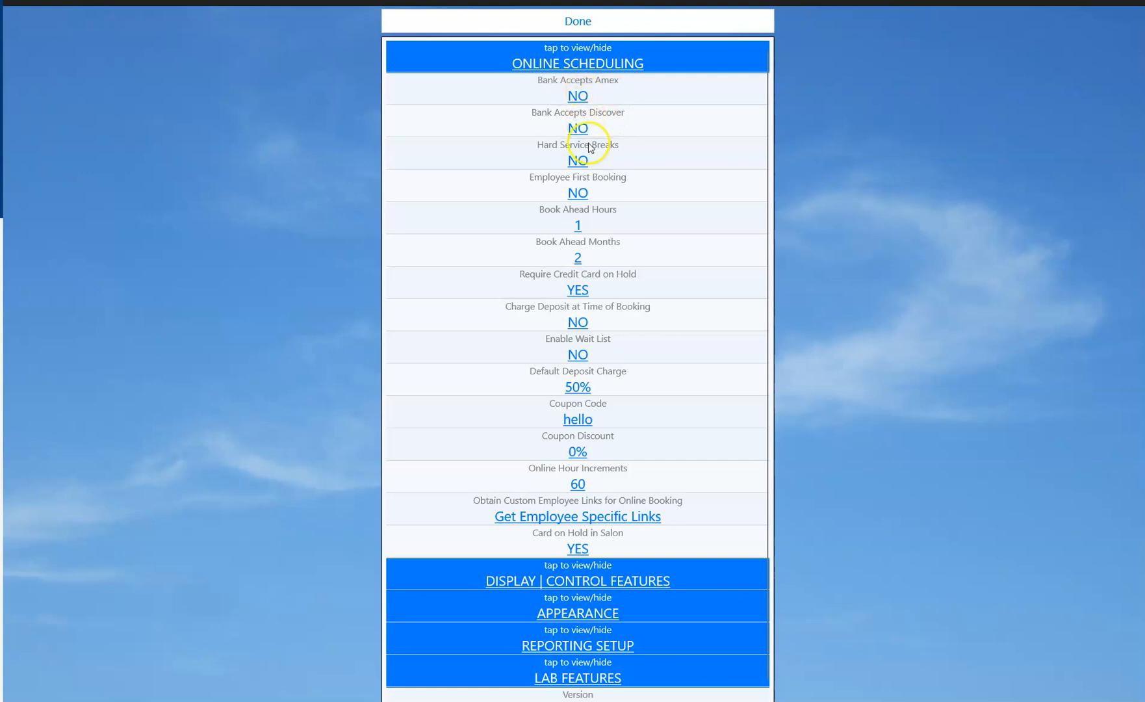
left_click(578, 290)
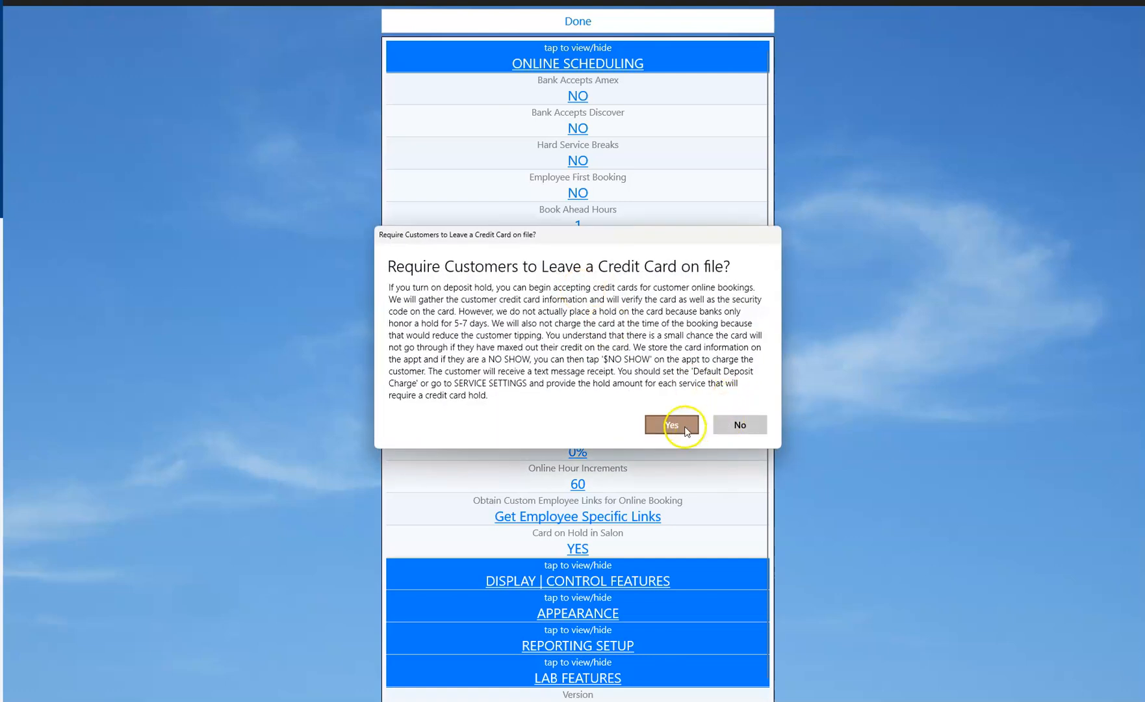
left_click(671, 424)
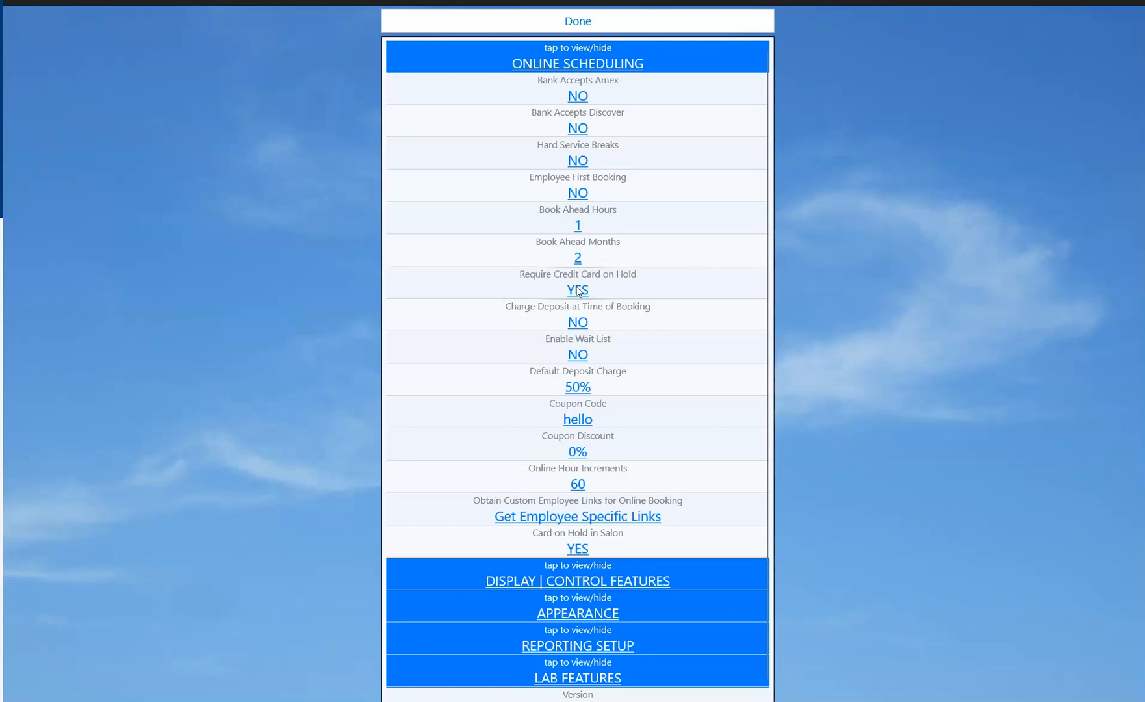
- View the Default Deposit Charge entry without changing it, and close the Online Scheduling settings
left_click(579, 387)
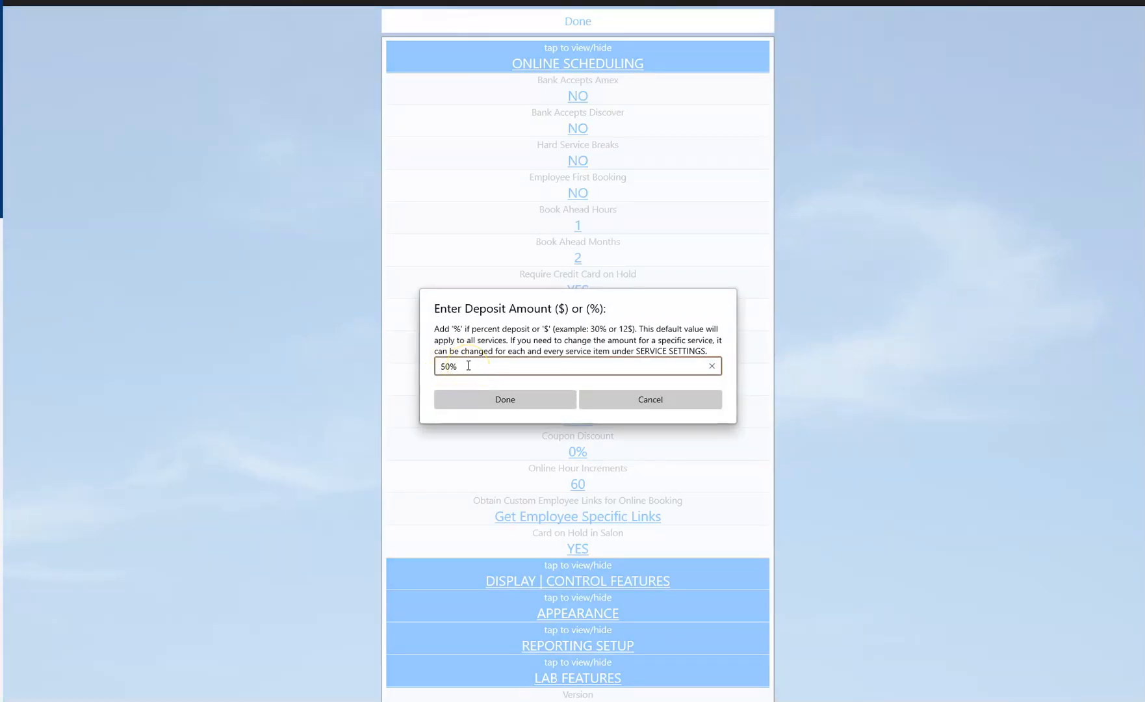
left_click(458, 370)
left_click(595, 398)
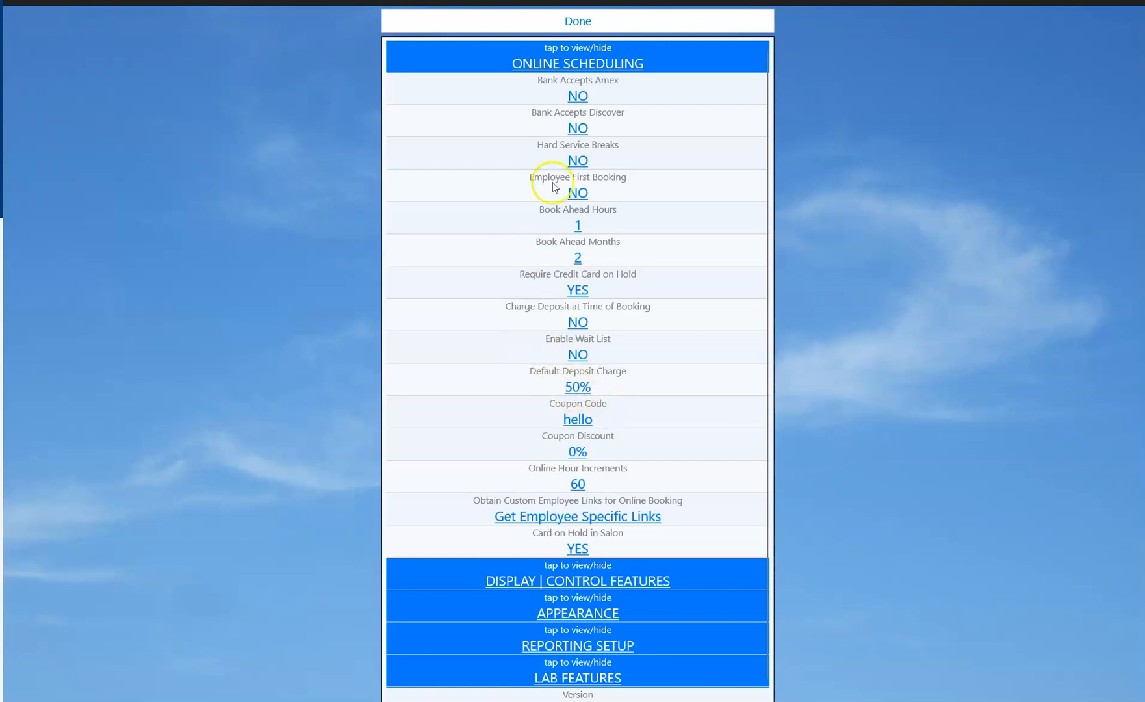
left_click(419, 28)
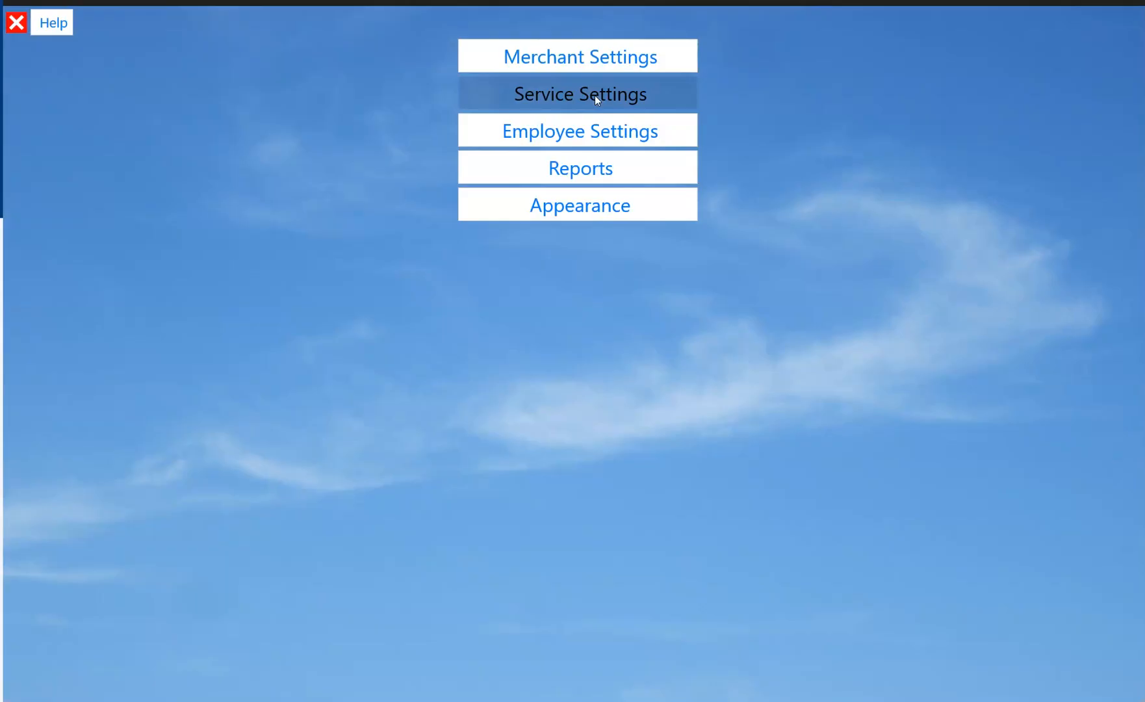
- Examine the Mens Hair Cut service's details among the current services, including its online hold amount, and return to the settings overview
left_click(596, 98)
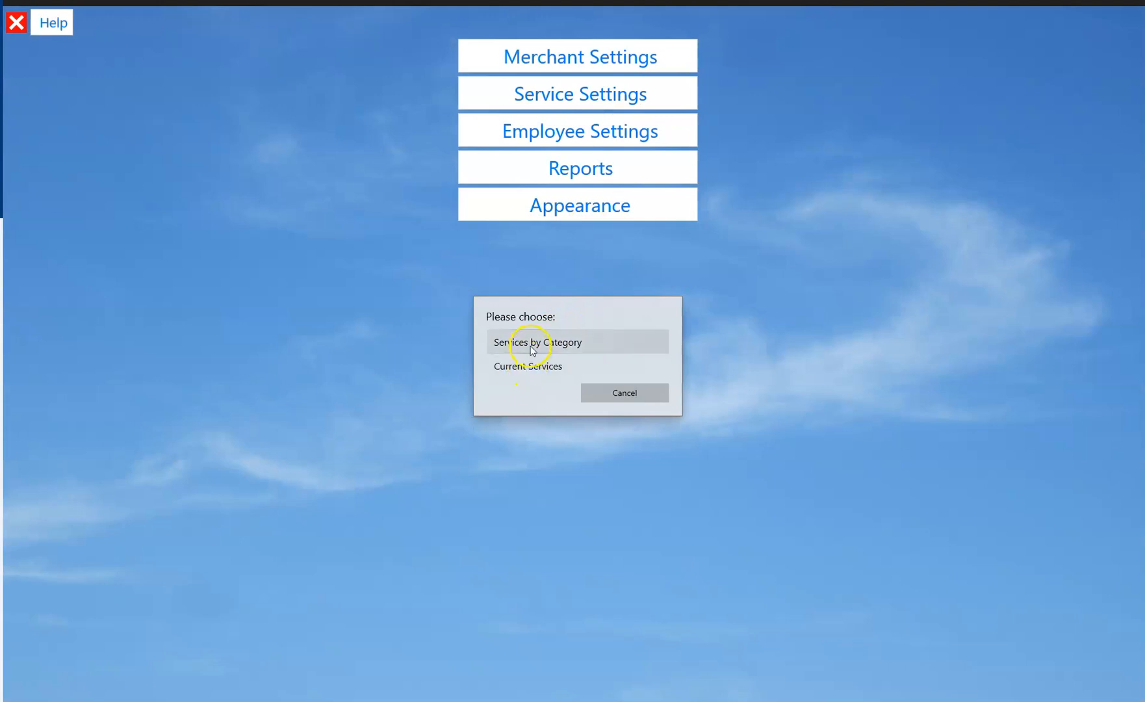
left_click(530, 366)
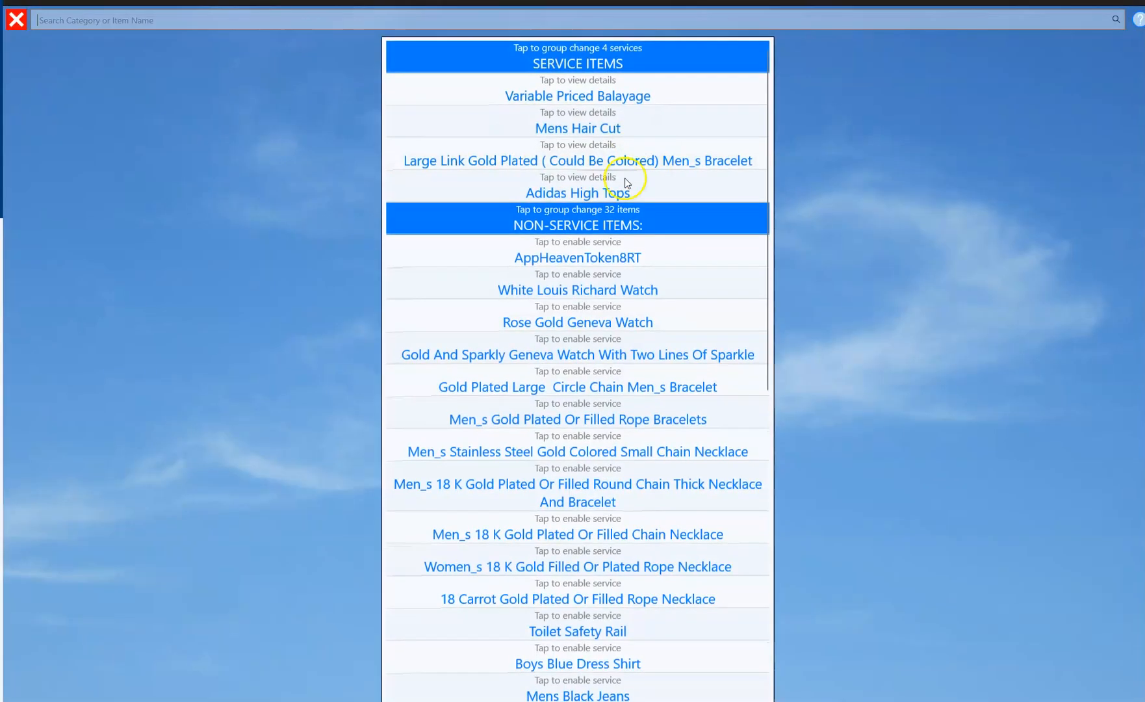
left_click(566, 130)
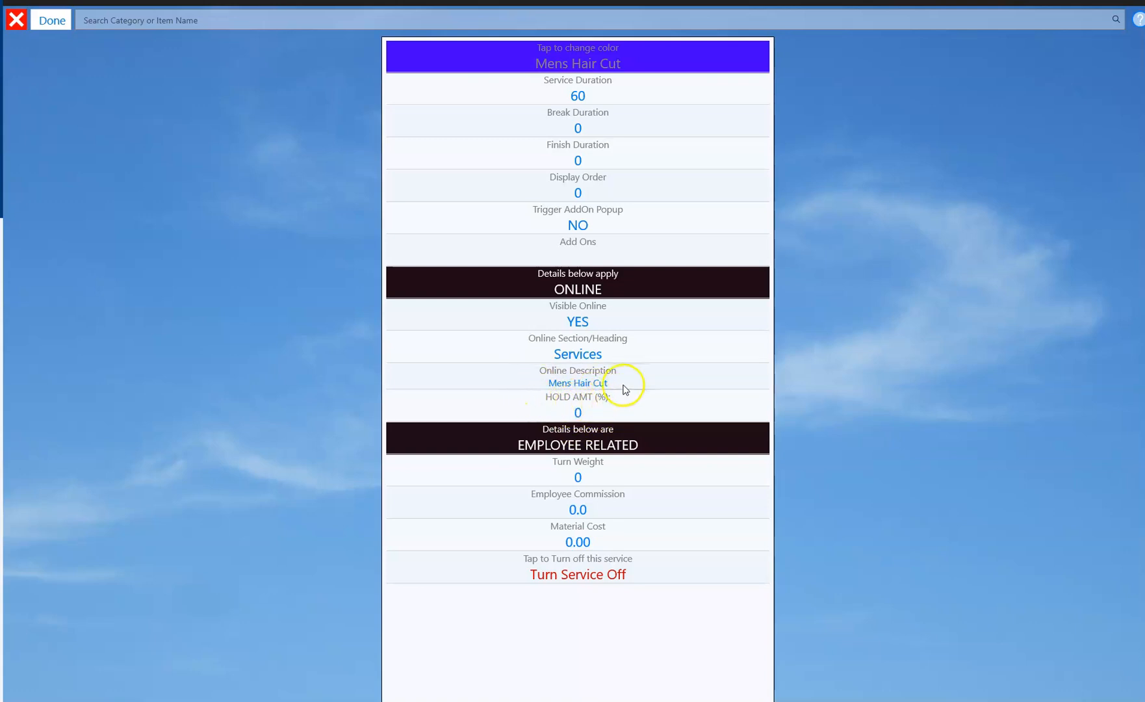
left_click(51, 23)
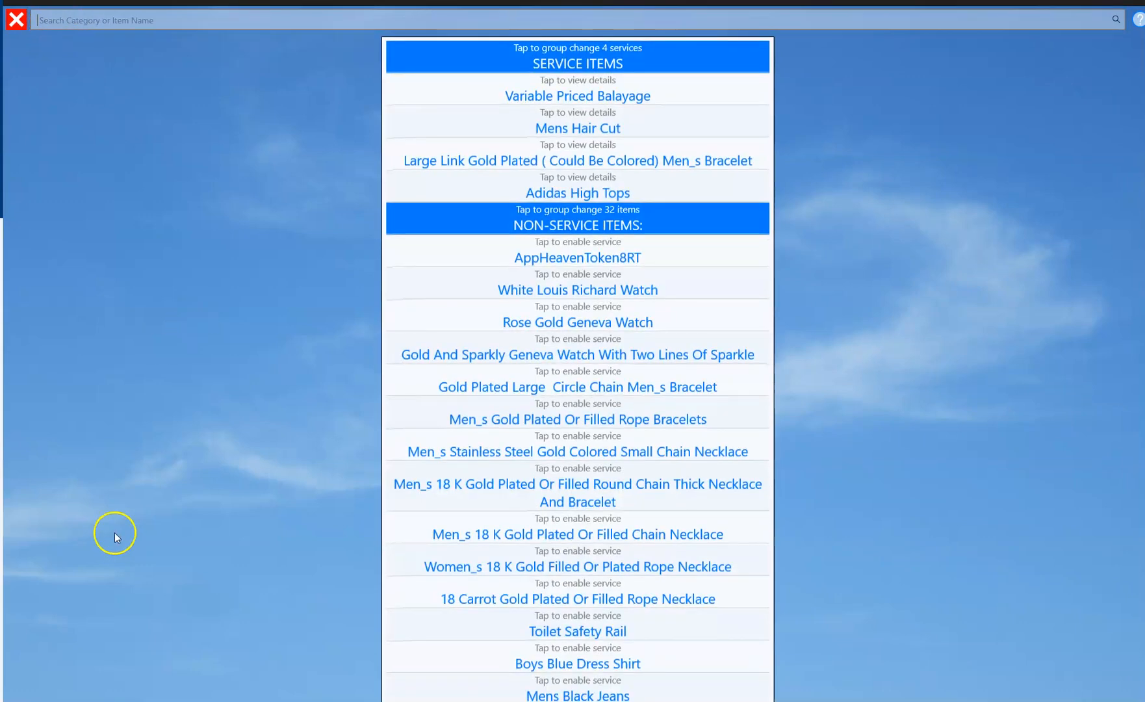
left_click(16, 20)
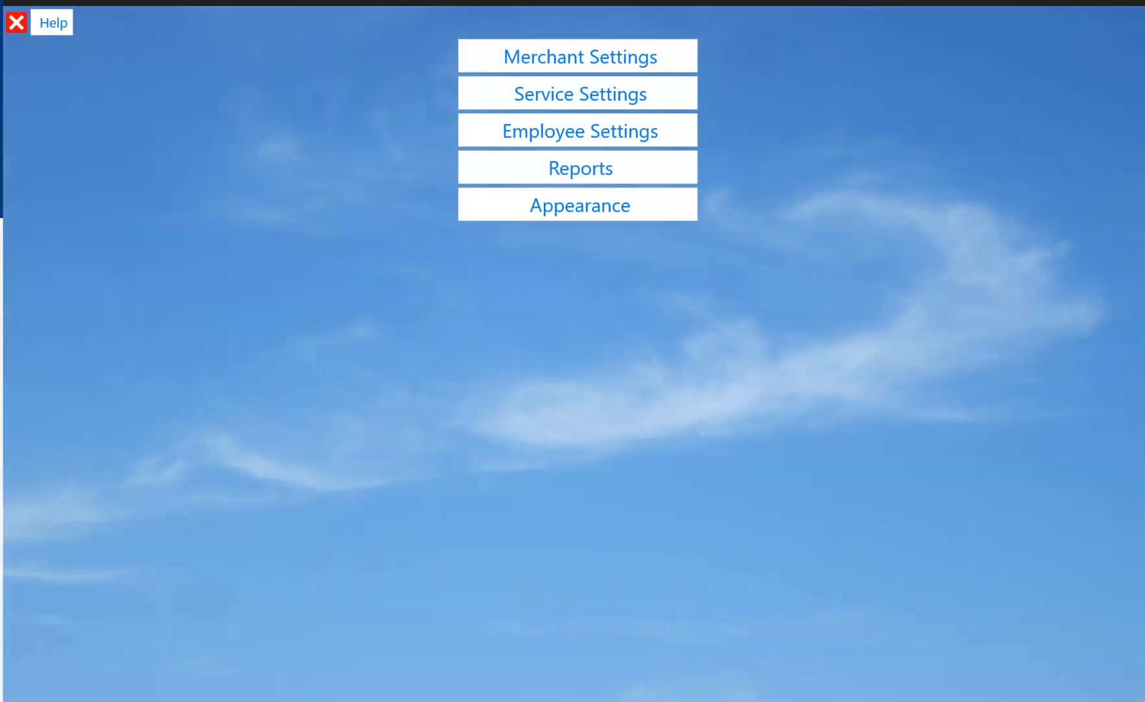
- Switch to the Crazy Water online booking page in the browser and select the Mens Hair Cut service
left_click(78, 700)
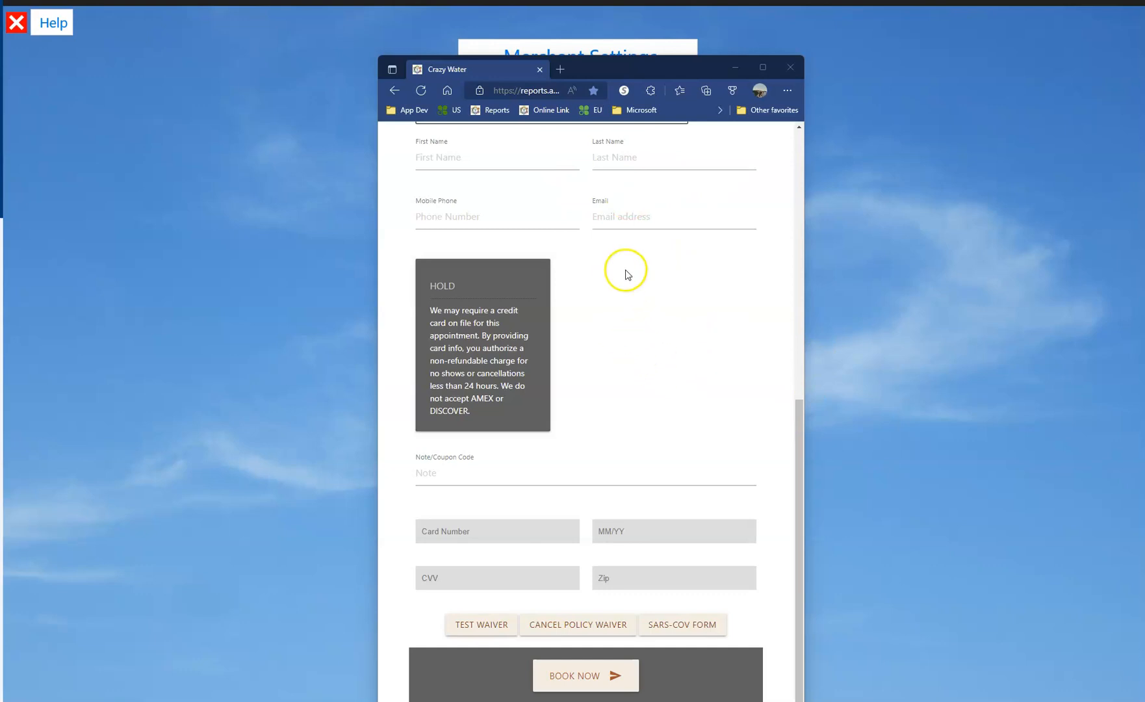
scroll(610, 263, "up", 5)
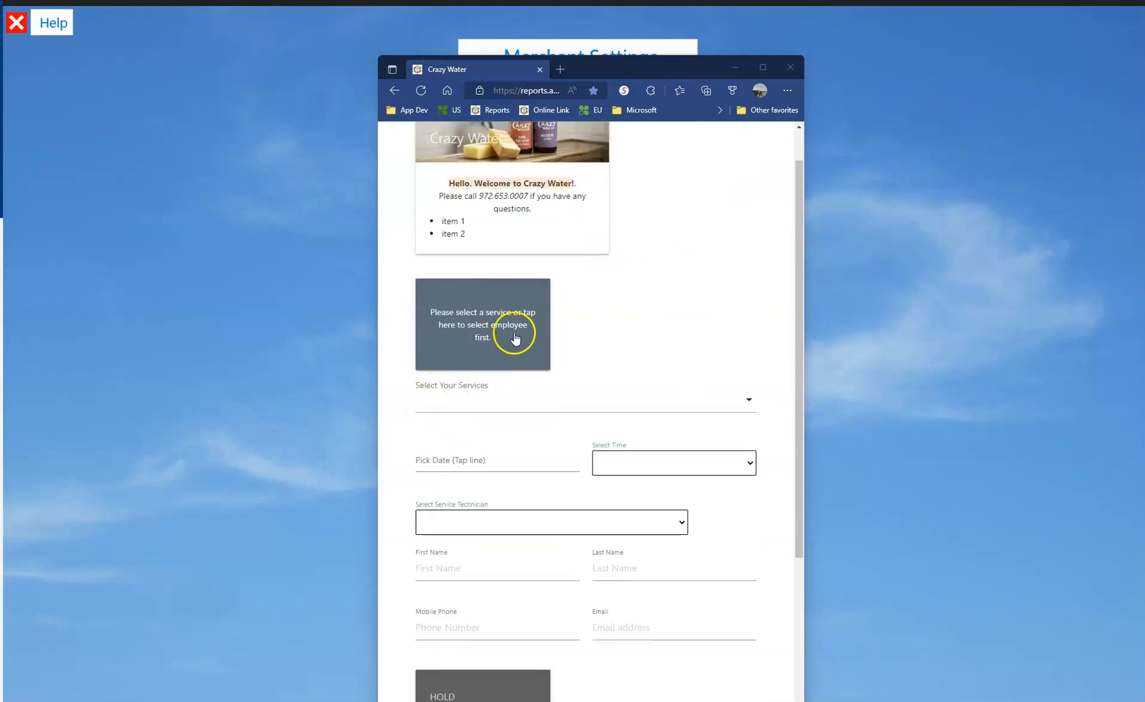
scroll(560, 288, "down", 1)
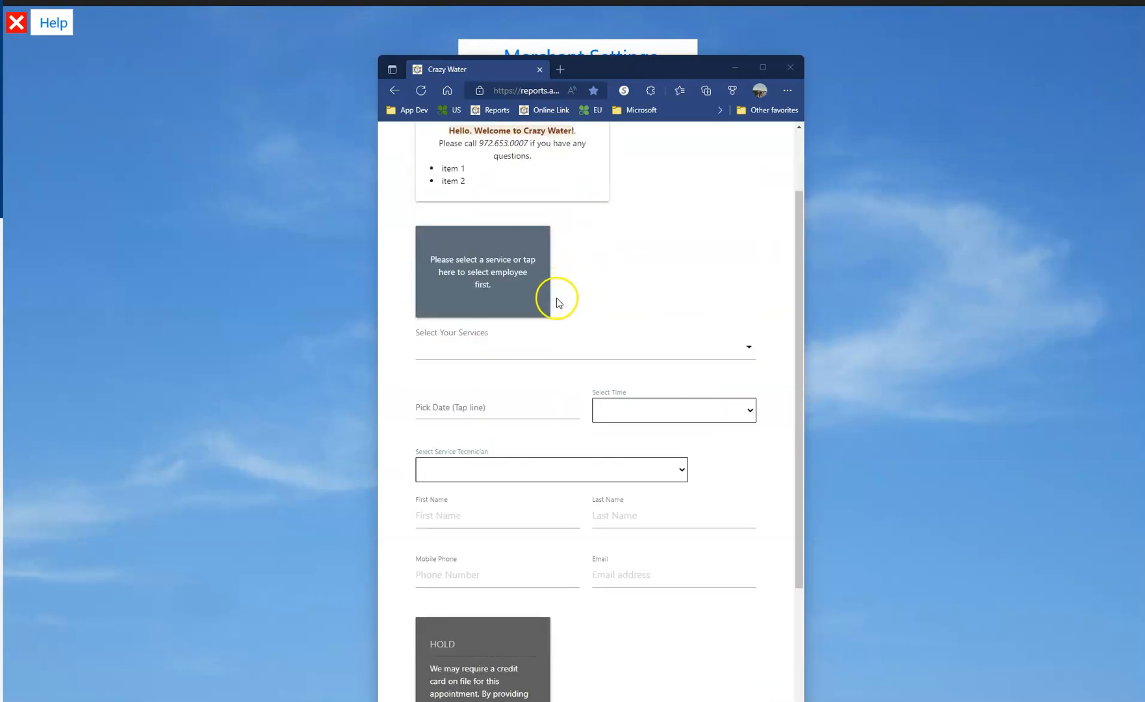
left_click(506, 352)
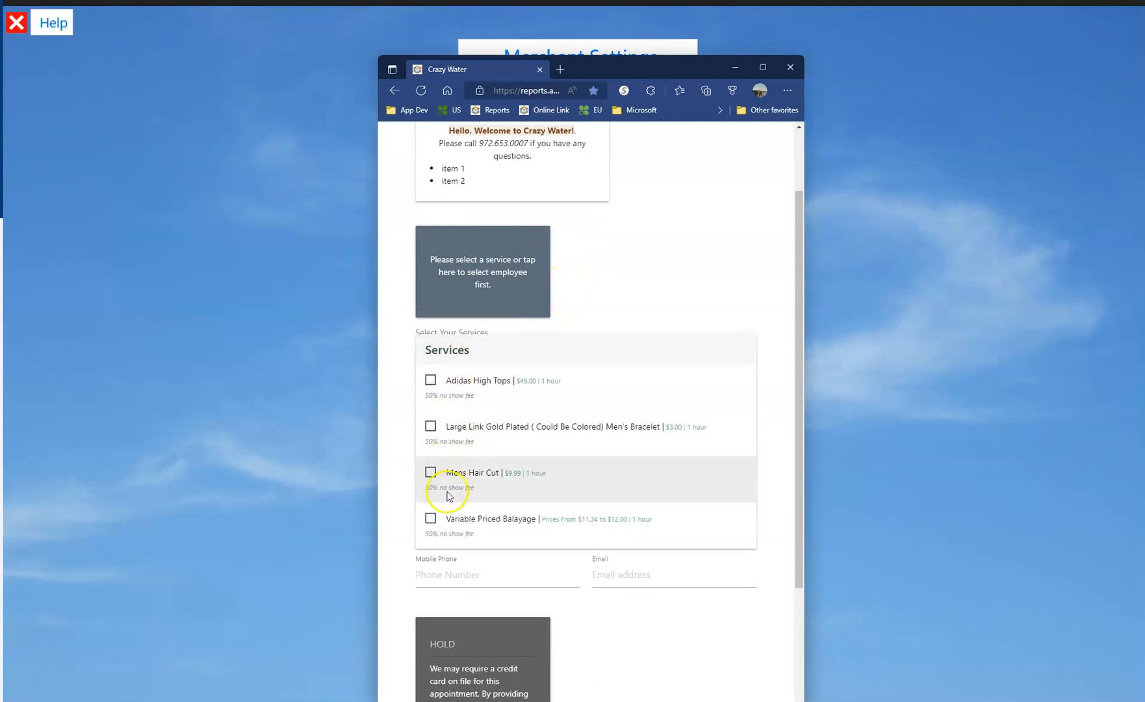
left_click(430, 473)
- Set the appointment for Aug 10, 2022 at 8:00 am and fill in the customer's name, mobile phone and e-mail
scroll(498, 360, "down", 2)
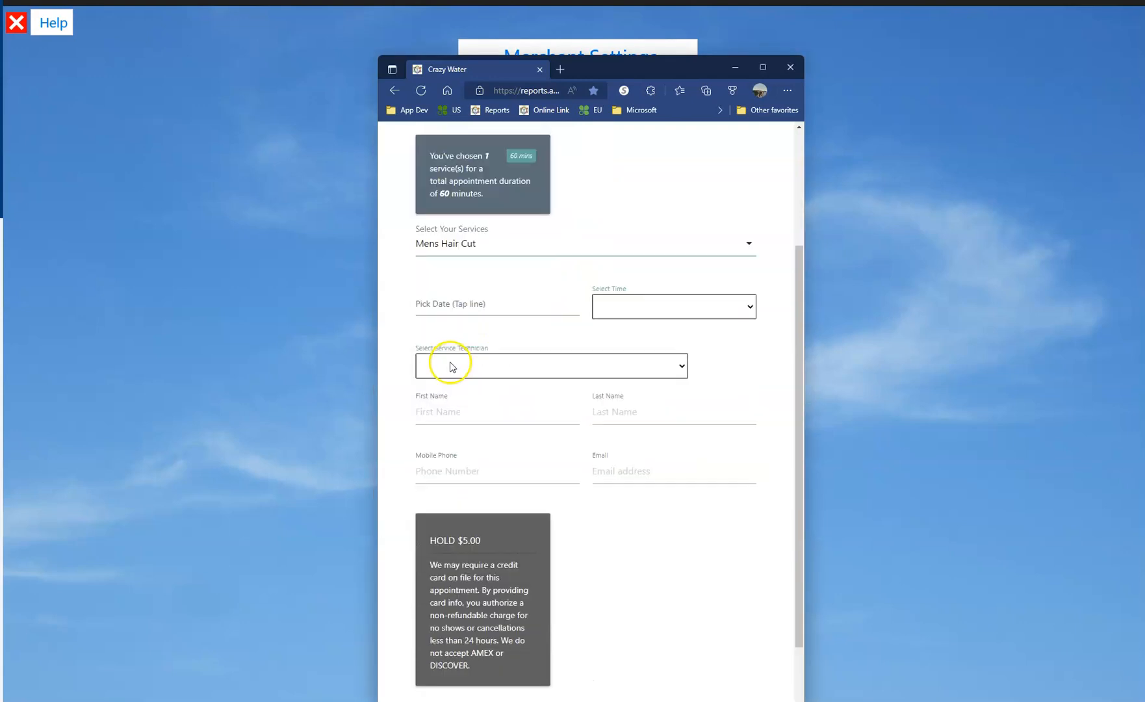
left_click(455, 294)
left_click(665, 278)
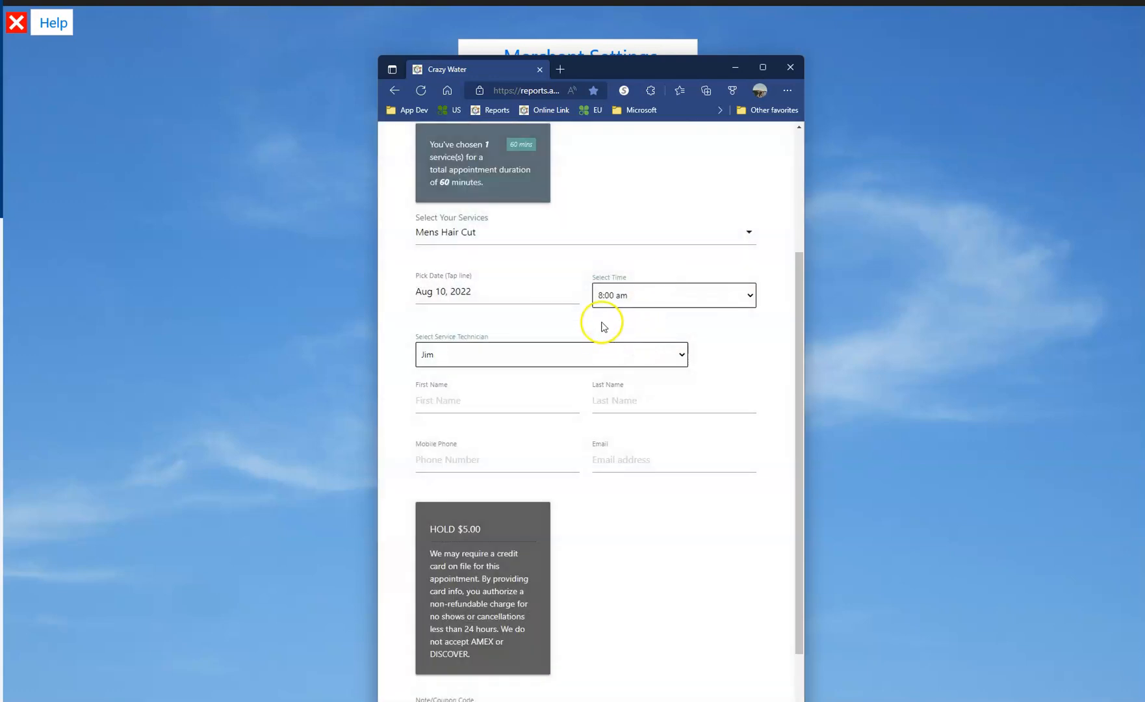
left_click(457, 403)
left_click(455, 465)
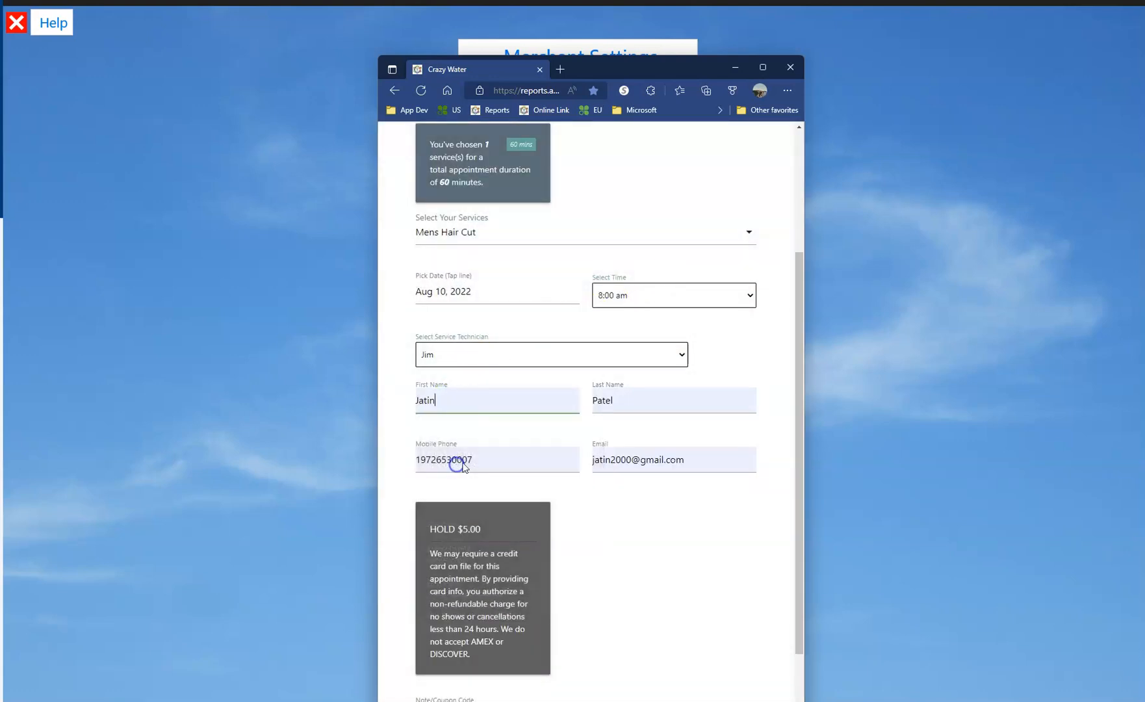
- Examine the hold notice, the credit card fields and the booking option at the end of the form without entering a card
scroll(527, 413, "down", 1)
scroll(526, 412, "down", 2)
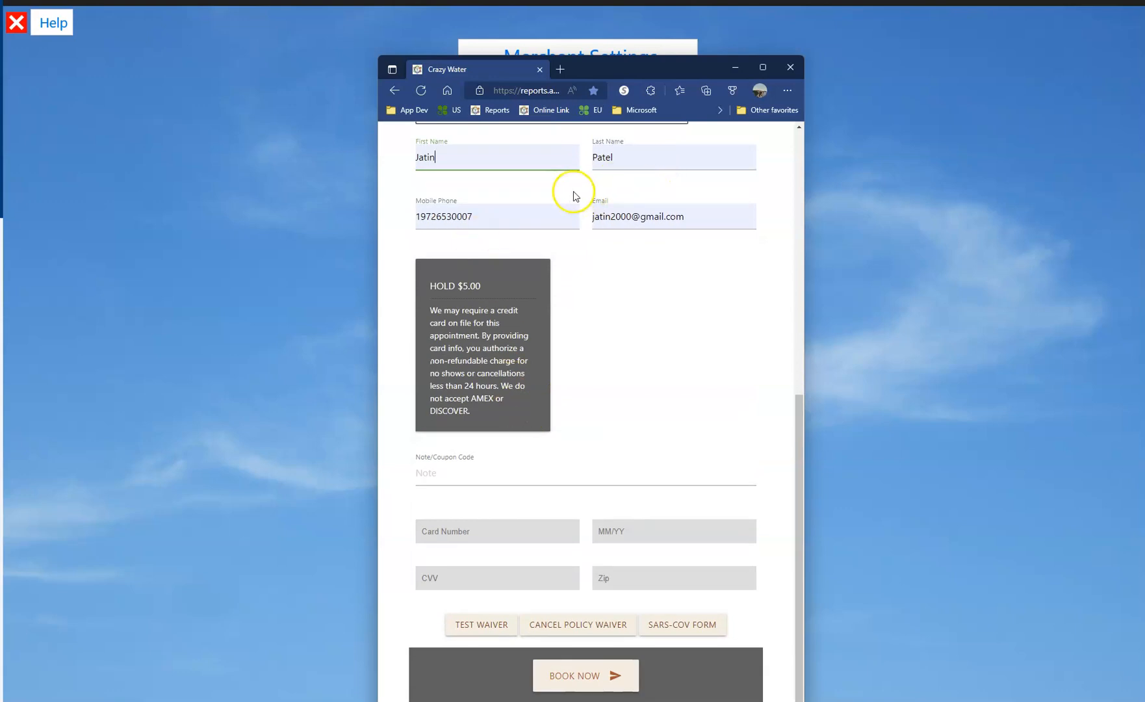
left_click(439, 538)
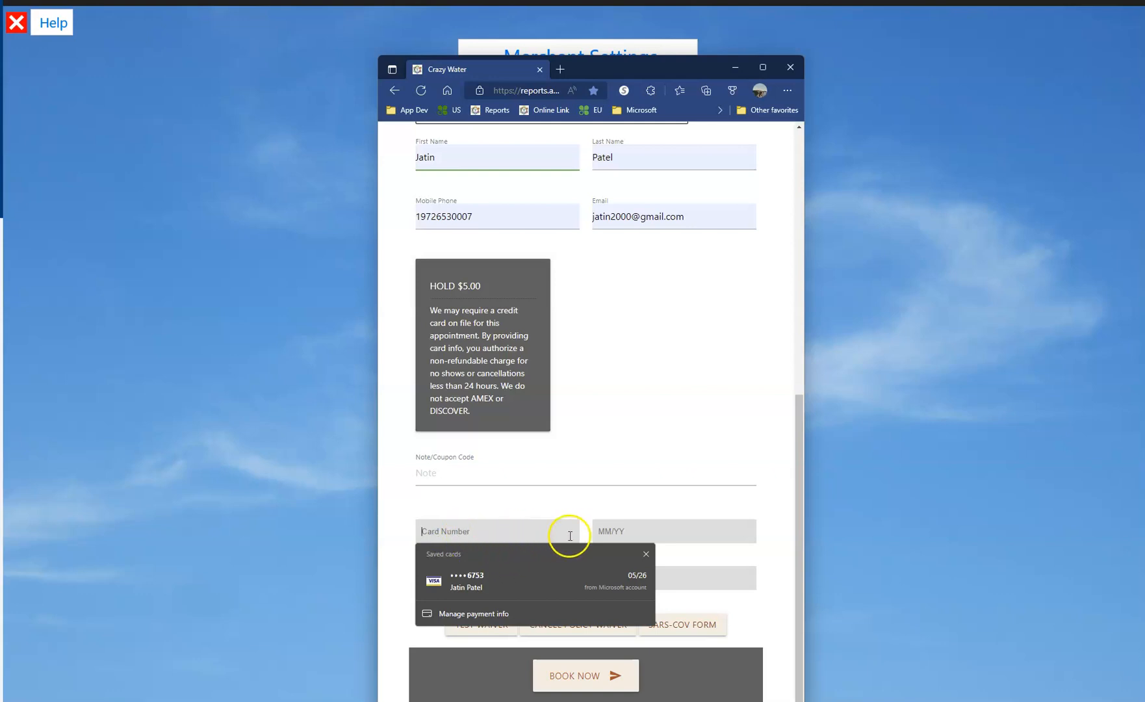
left_click(645, 554)
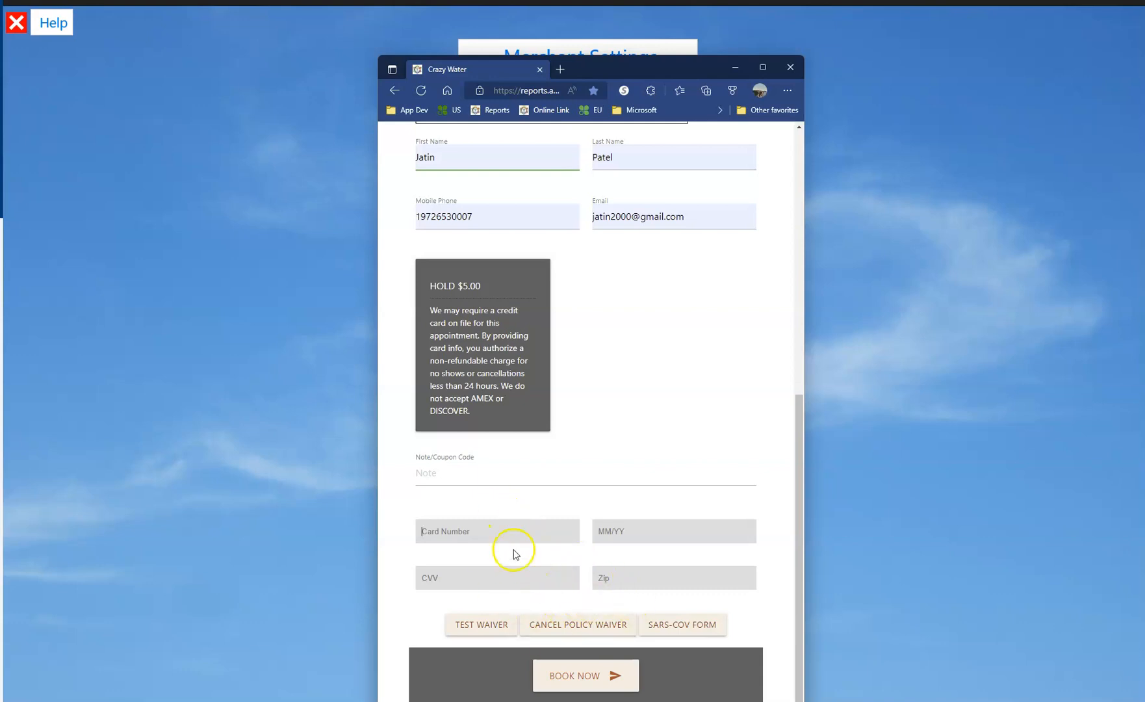
left_click(579, 682)
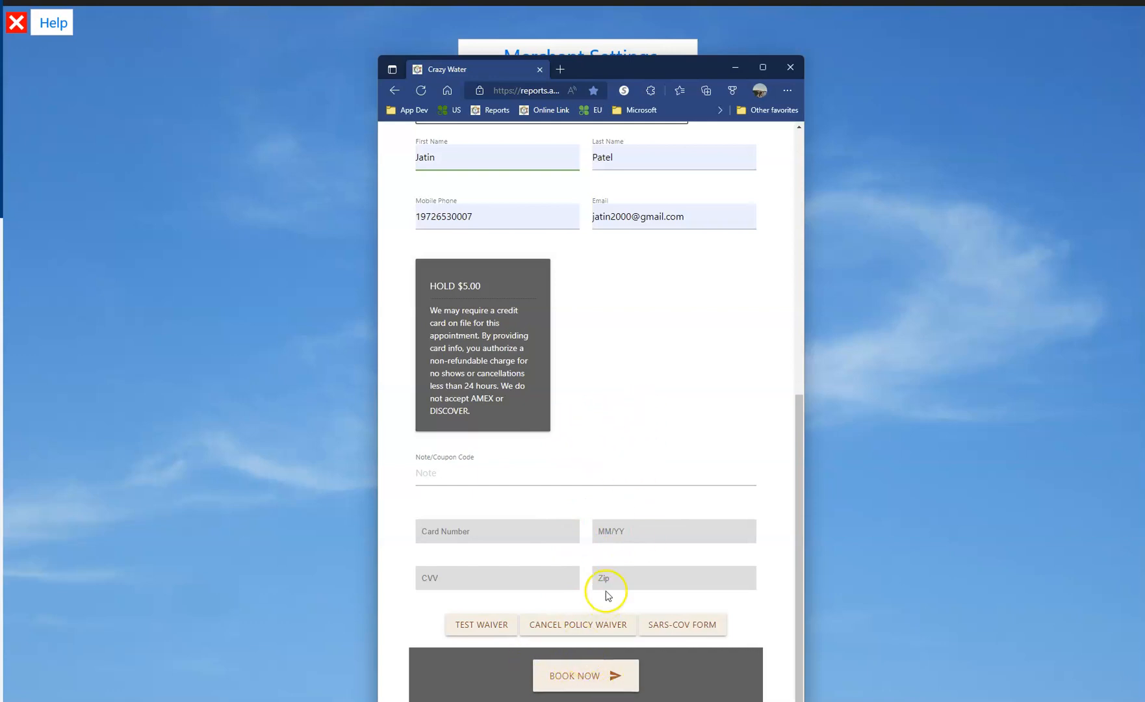
left_click(564, 534)
left_click(531, 538)
- Return to the appointment calendar and open the customer details of the 8:00-9:15 Adidas High Tops appointment on Aug 4, 2022
left_click(18, 27)
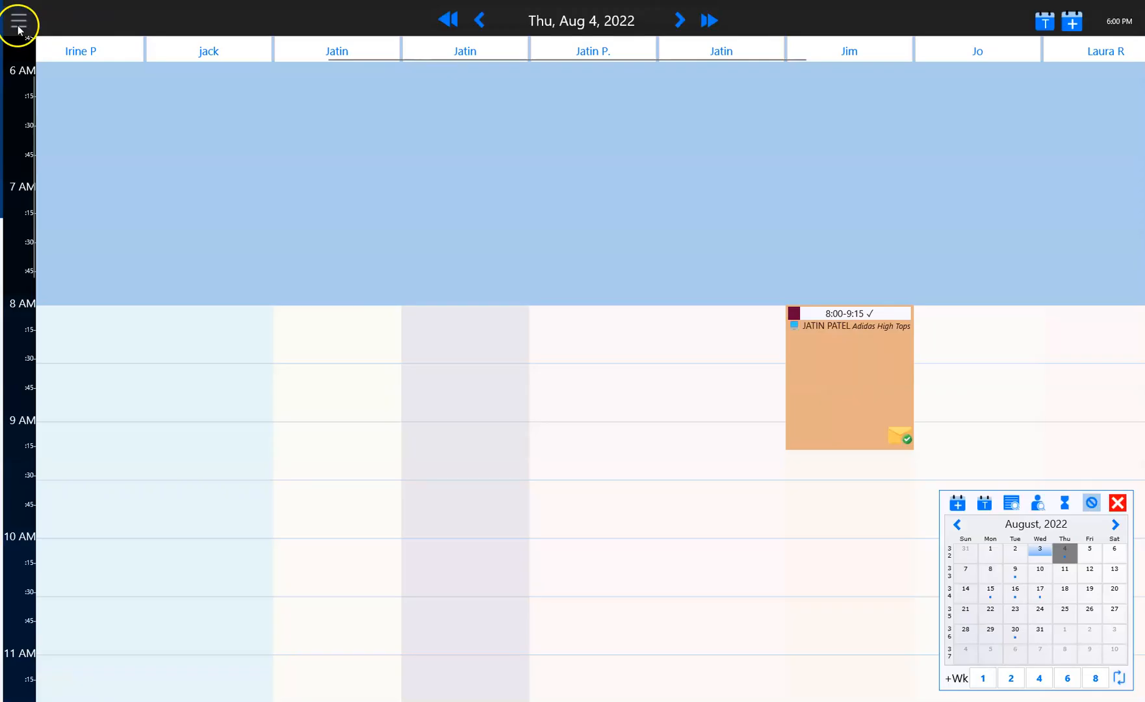
left_click(848, 387)
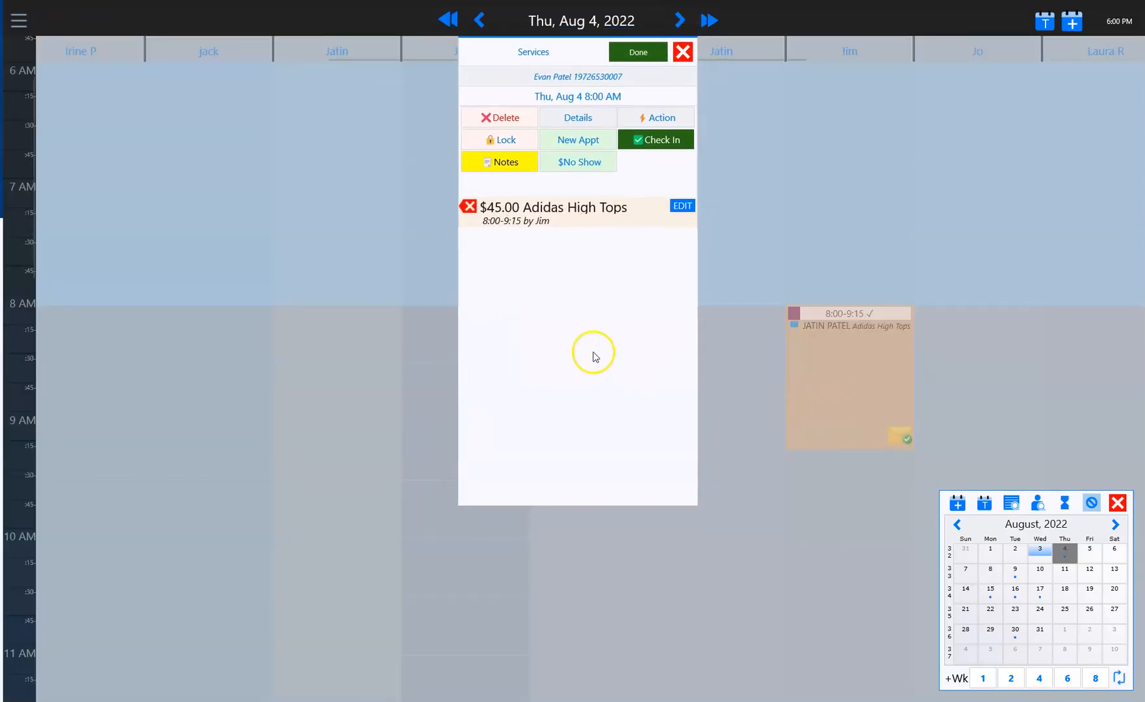
left_click(561, 81)
left_click(475, 366)
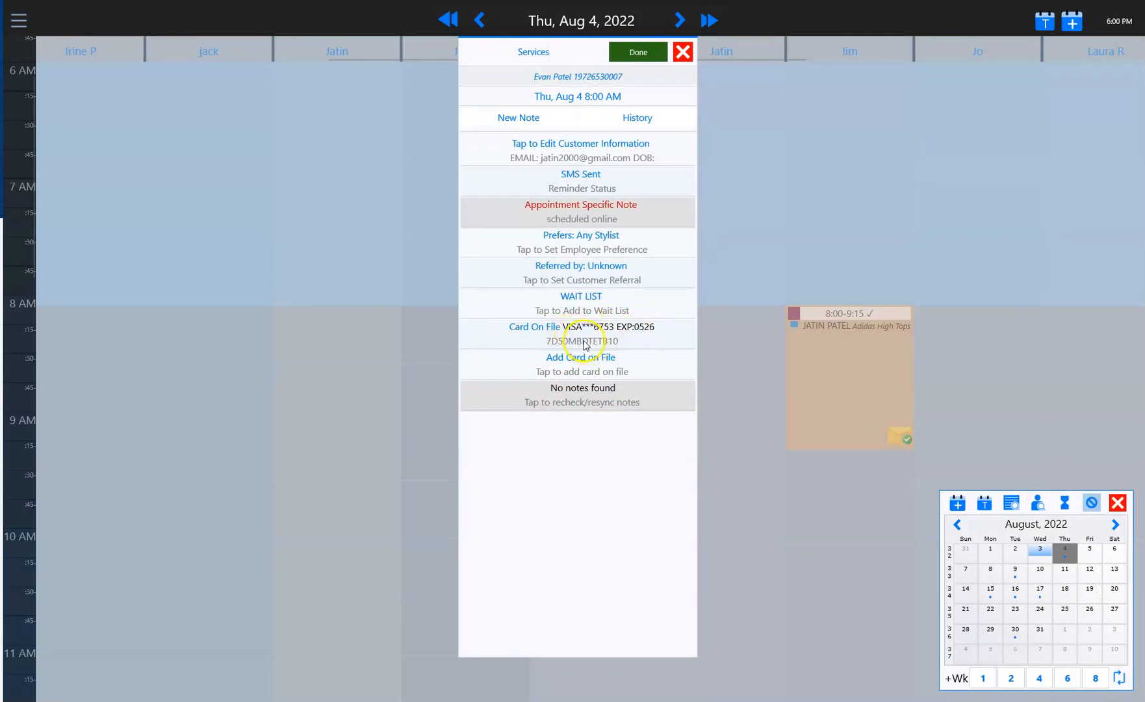
- Start deleting the customer's card on file, cancel the deletion, and exit the appointment ignoring changes
left_click(563, 338)
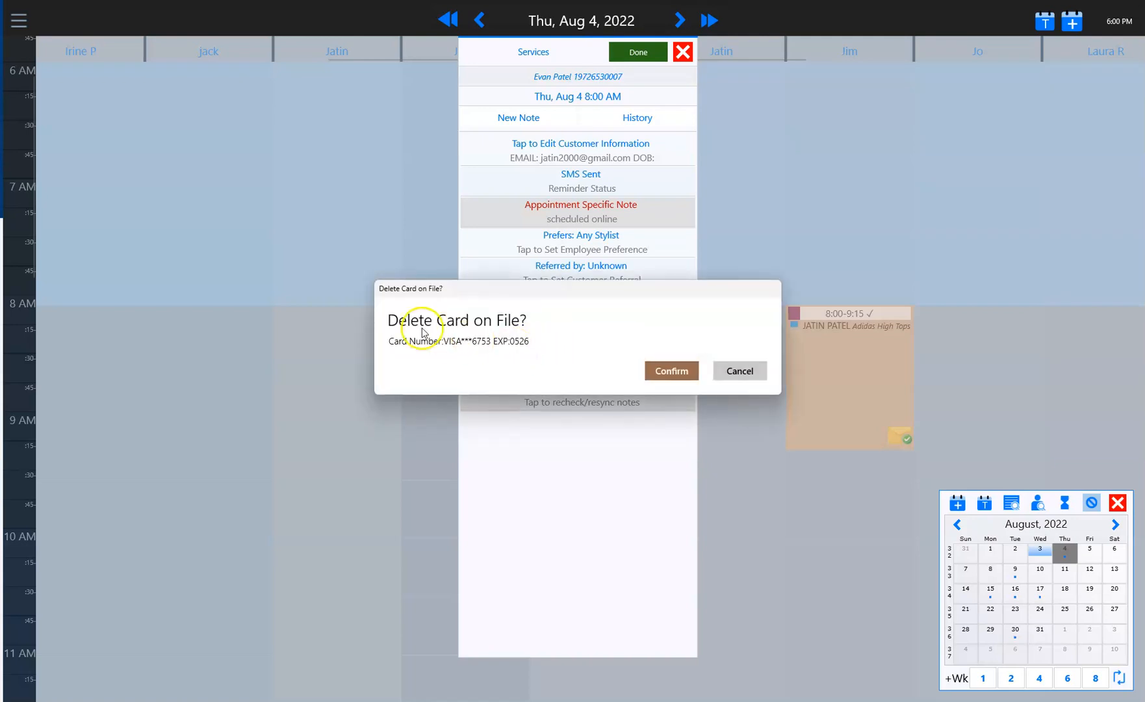
left_click(739, 370)
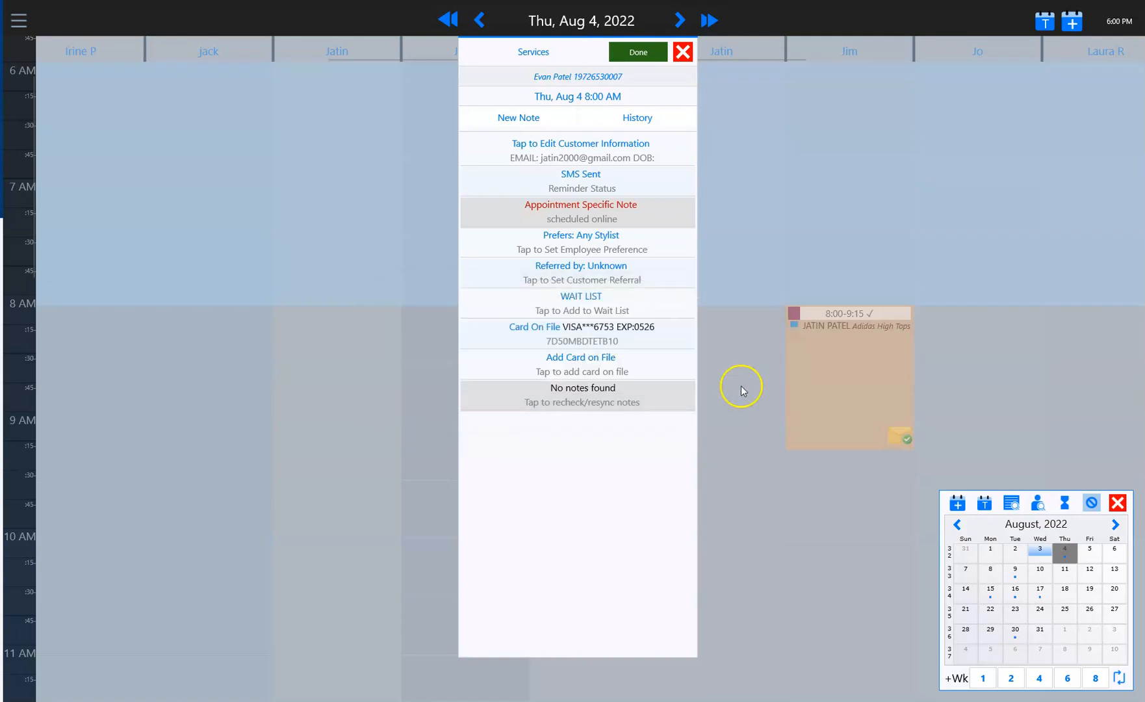
left_click(566, 339)
left_click(682, 52)
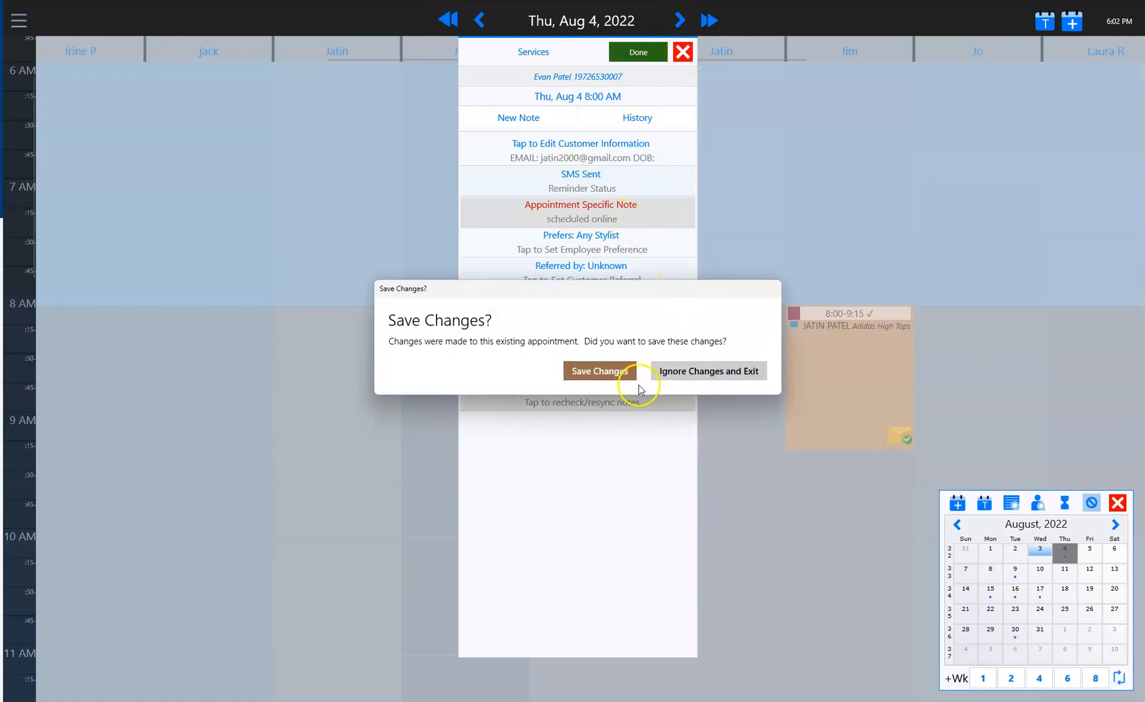
left_click(682, 375)
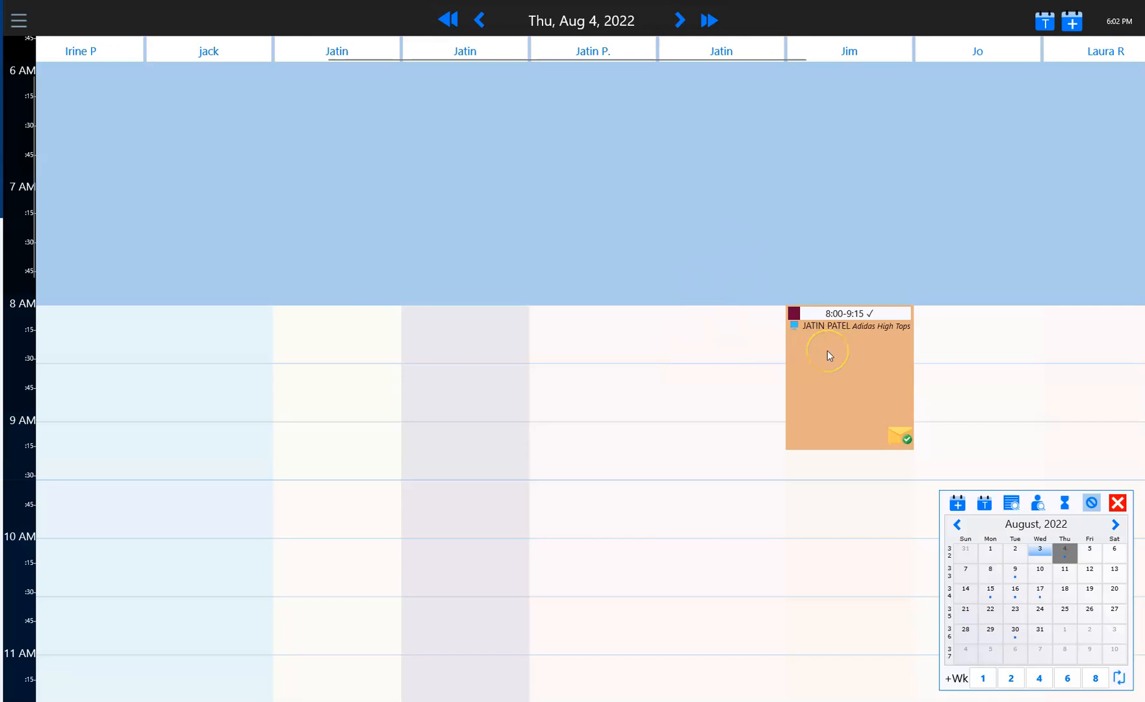
- Mark the 8:00-9:15 Adidas High Tops appointment as a no-show and charge the agreed deposit
left_click(827, 351)
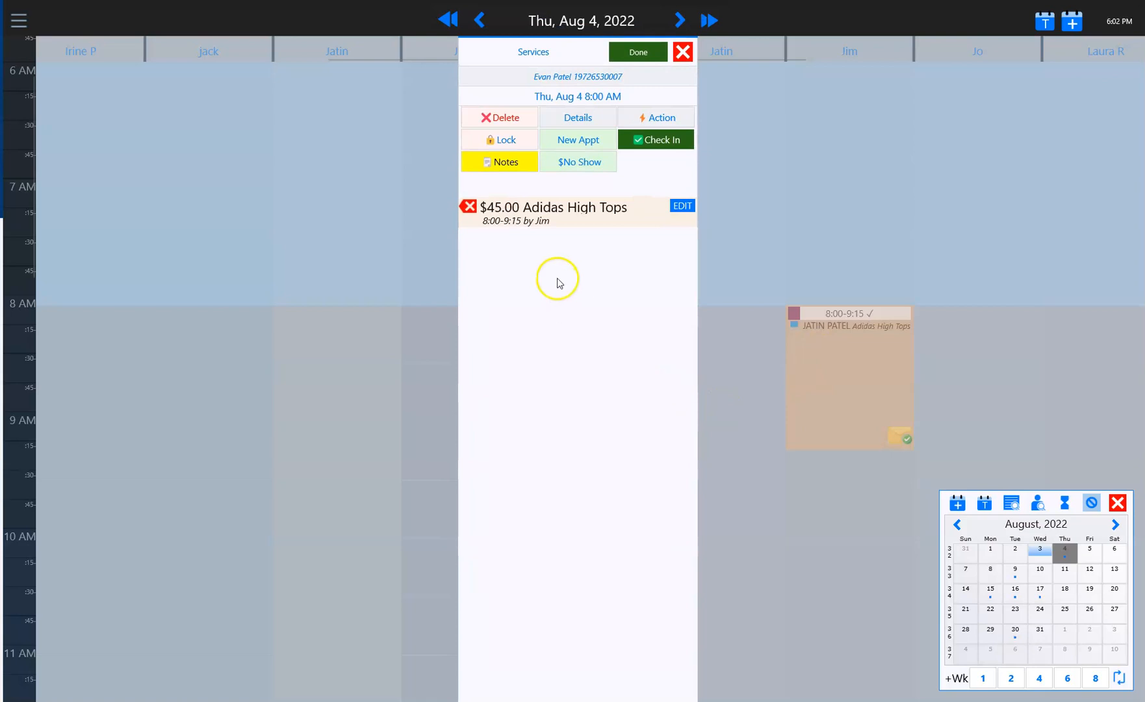
left_click(582, 165)
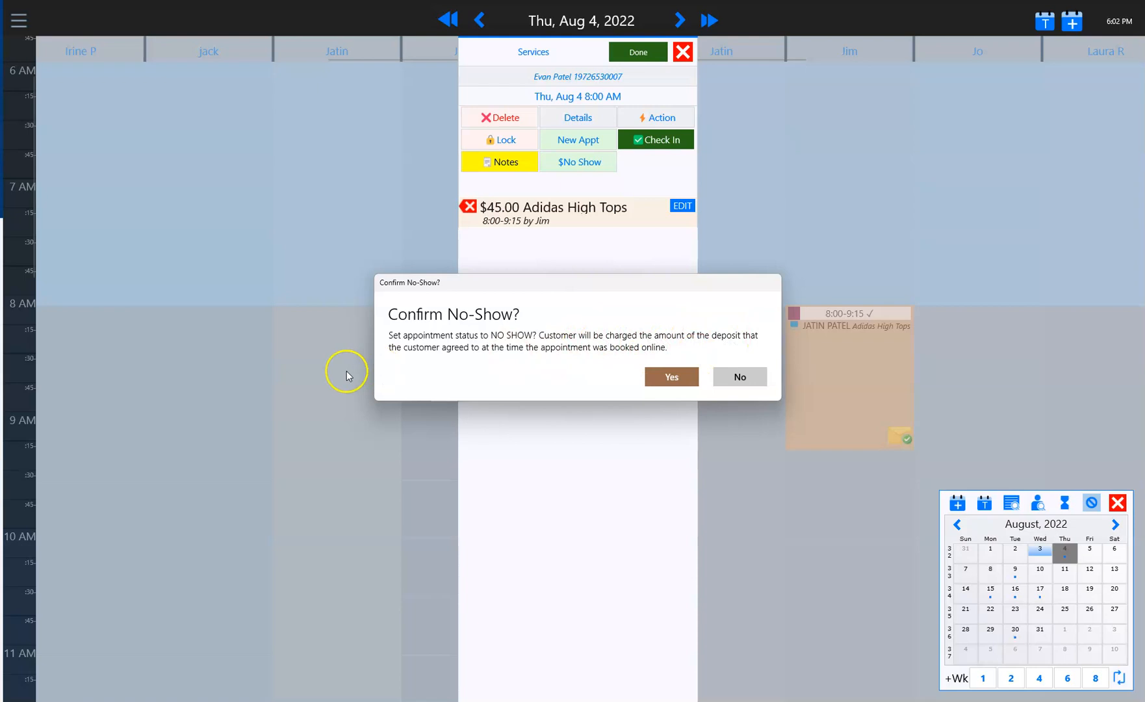
left_click(655, 380)
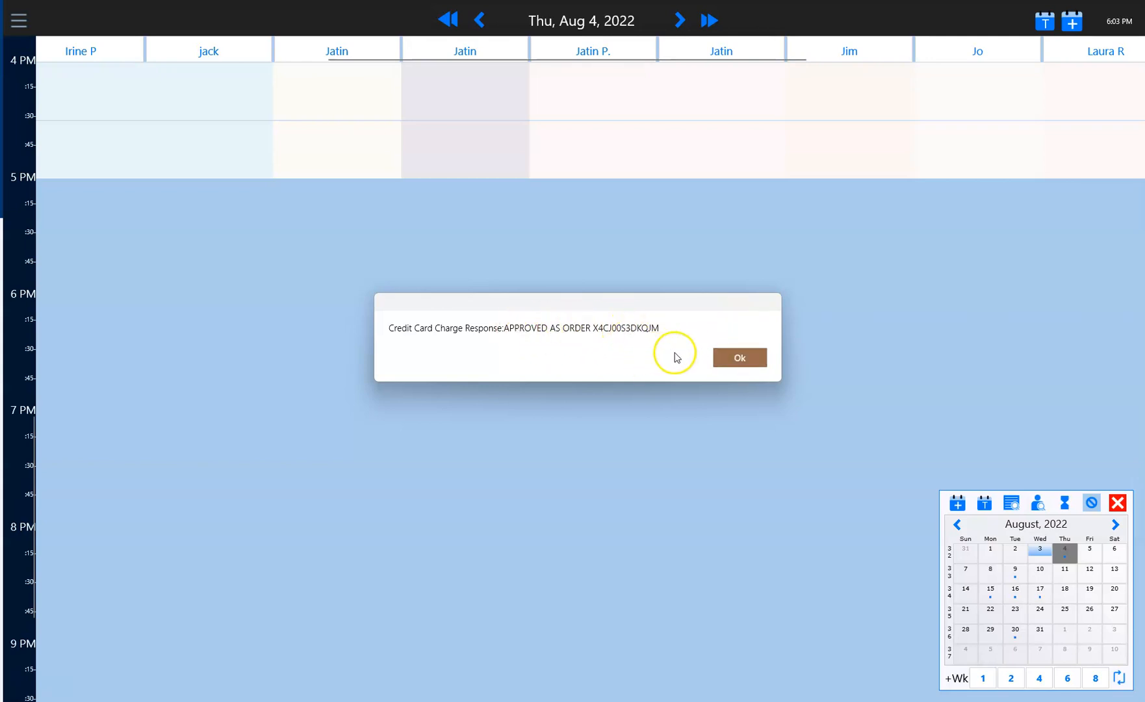
- Dismiss the card charge response, check the charge status of the 8:00-9:15 Adidas High Tops appointment, and close its details
left_click(734, 356)
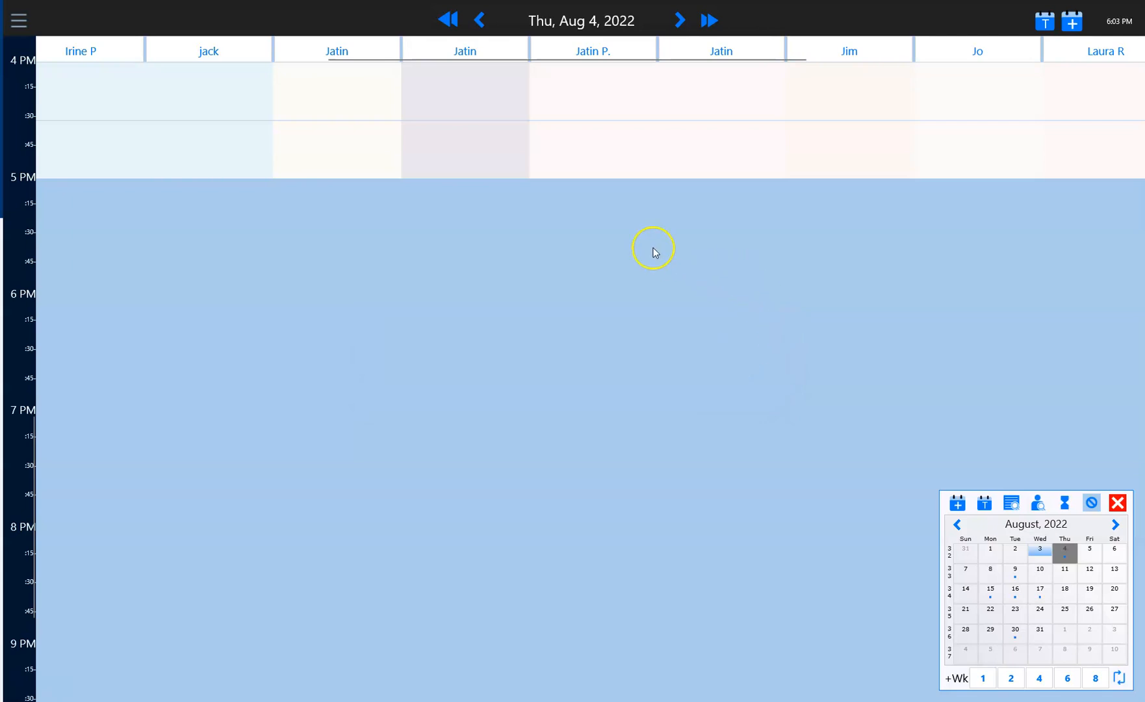
scroll(647, 238, "up", 10)
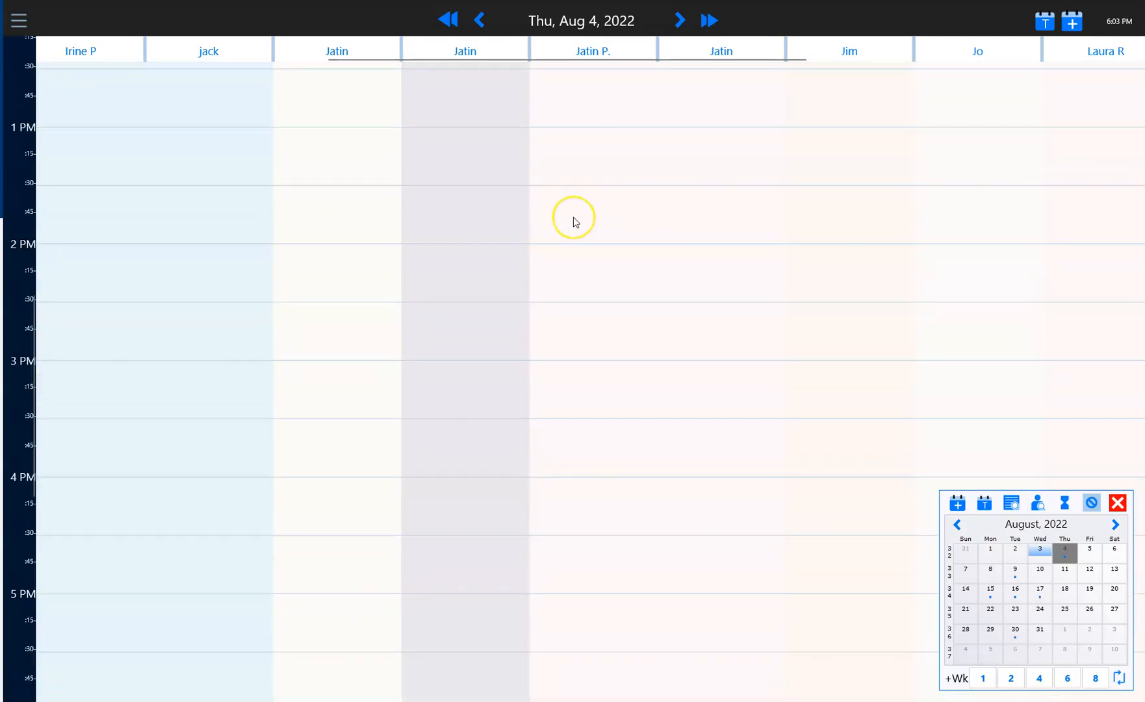
scroll(573, 221, "up", 12)
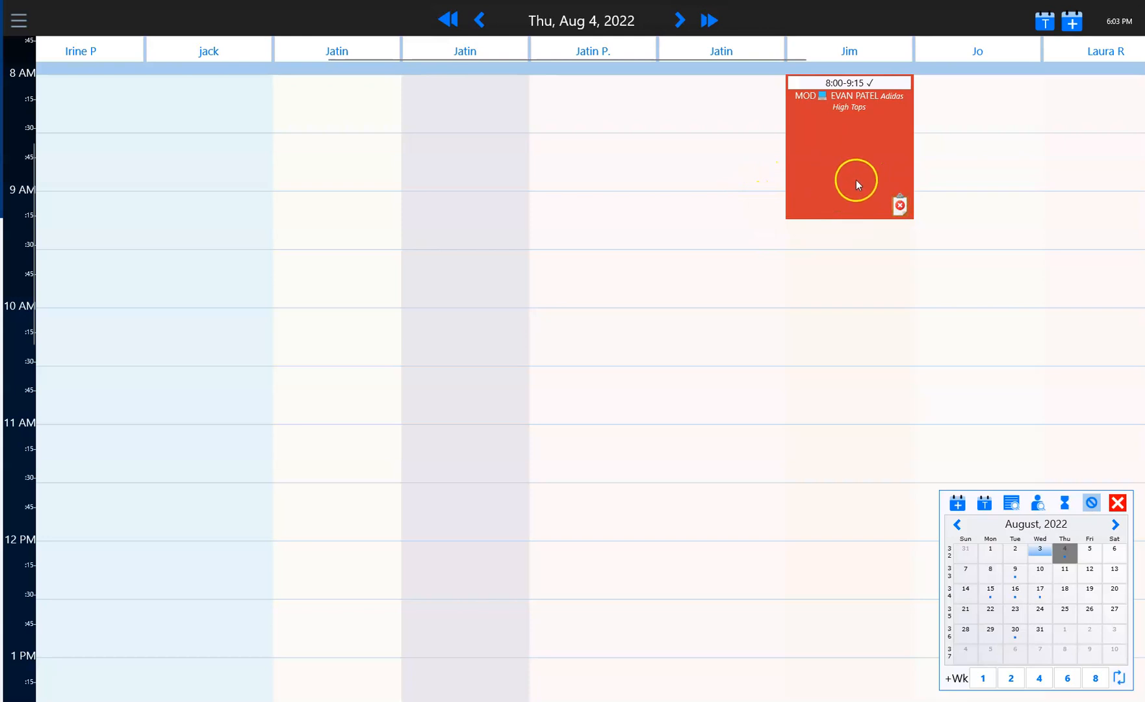
left_click(841, 152)
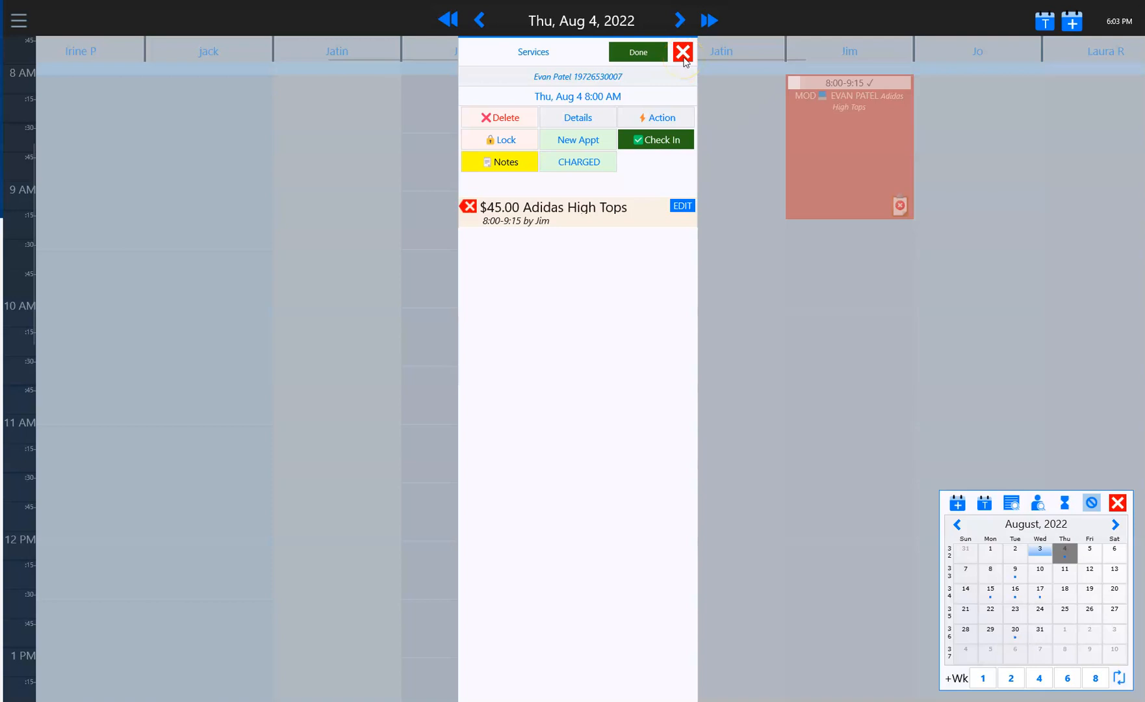
left_click(683, 53)
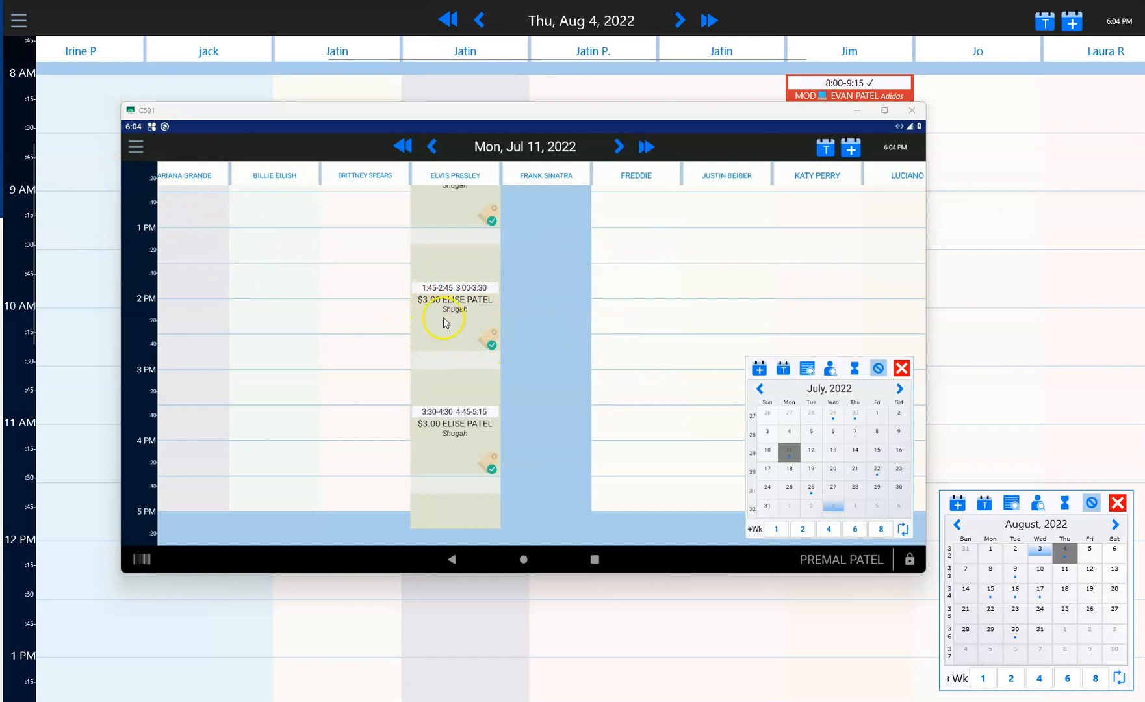
- Open the prepaid Shugah appointment of Jul 11, 2022 on the C501 device and check it out to the register
left_click(459, 330)
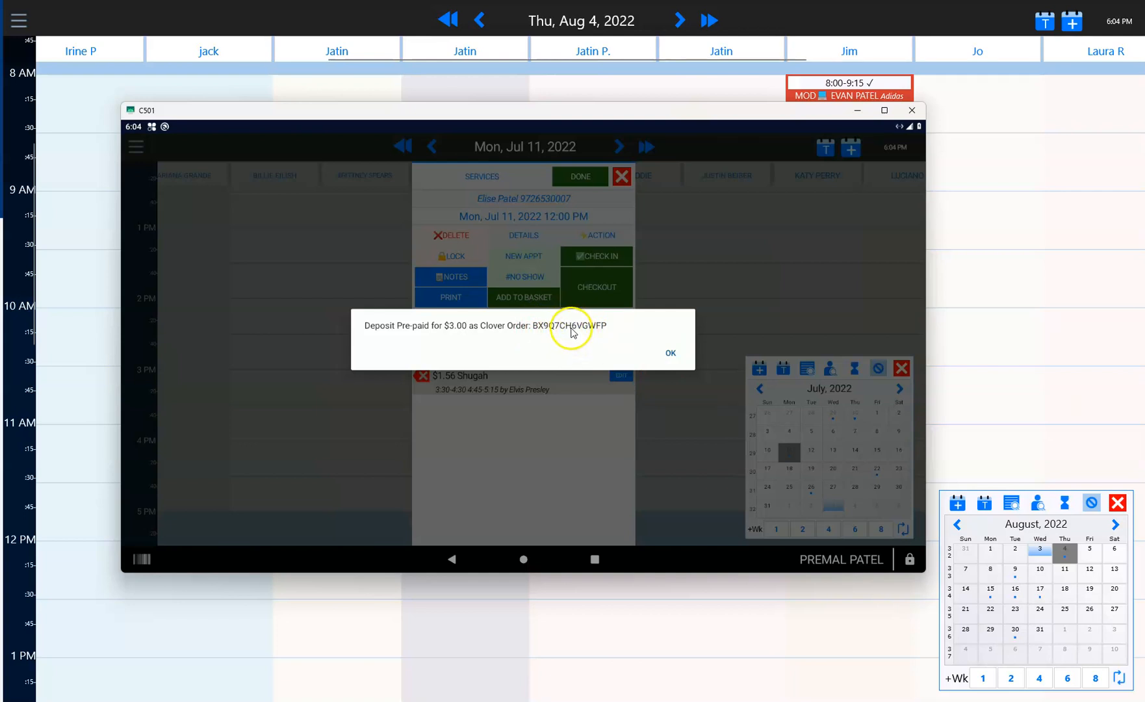
left_click(669, 352)
left_click(583, 292)
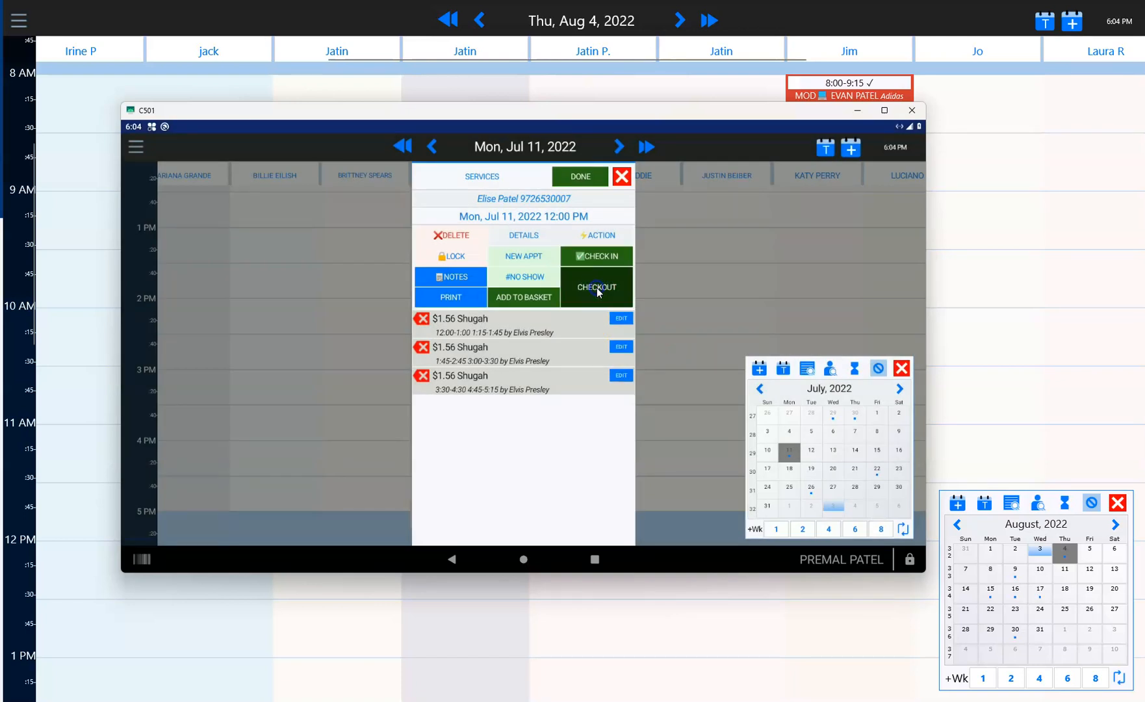
left_click(670, 367)
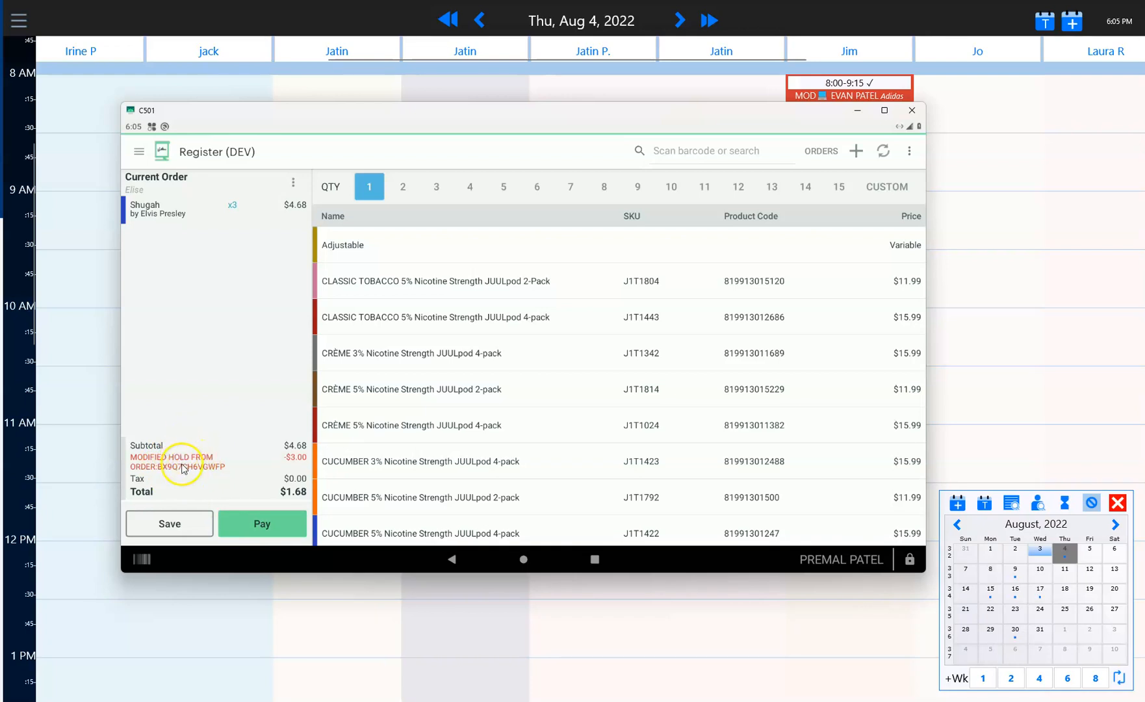
- Pay the full order amount of $1.68 in cash and finish without printing a receipt
left_click(265, 524)
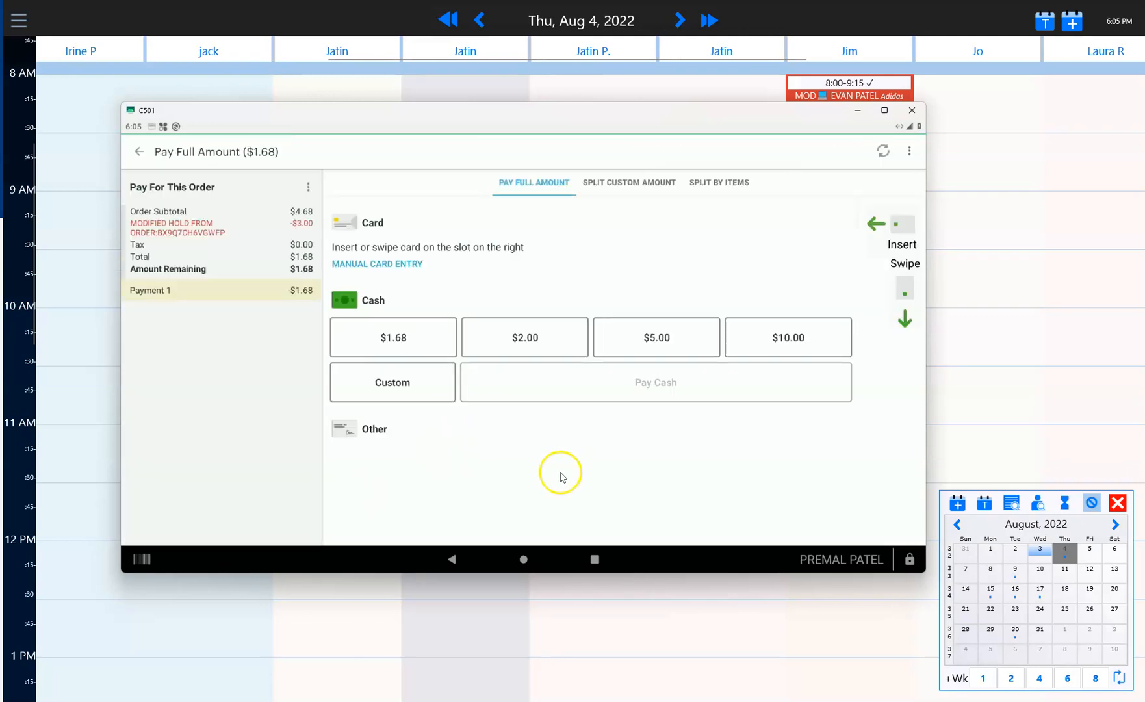
left_click(401, 320)
left_click(484, 368)
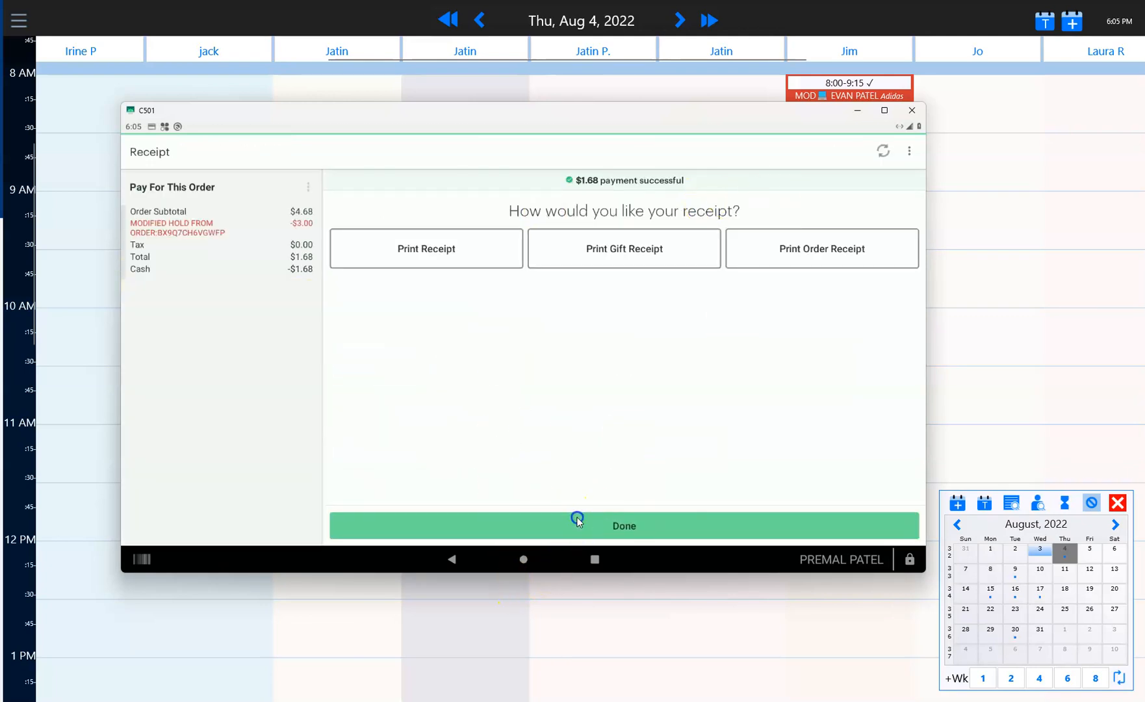
left_click(493, 524)
- Find the $14.55 order of 8/3/22 by the start of its order number and view its cash payment's refund option
left_click(523, 559)
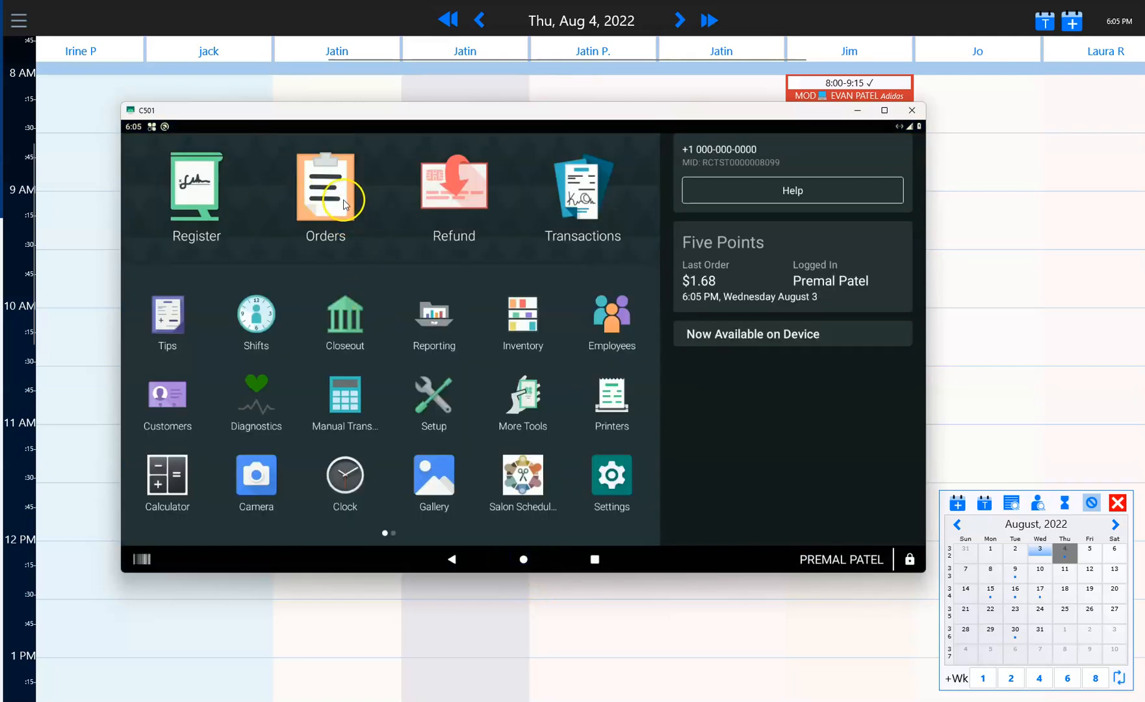
left_click(344, 202)
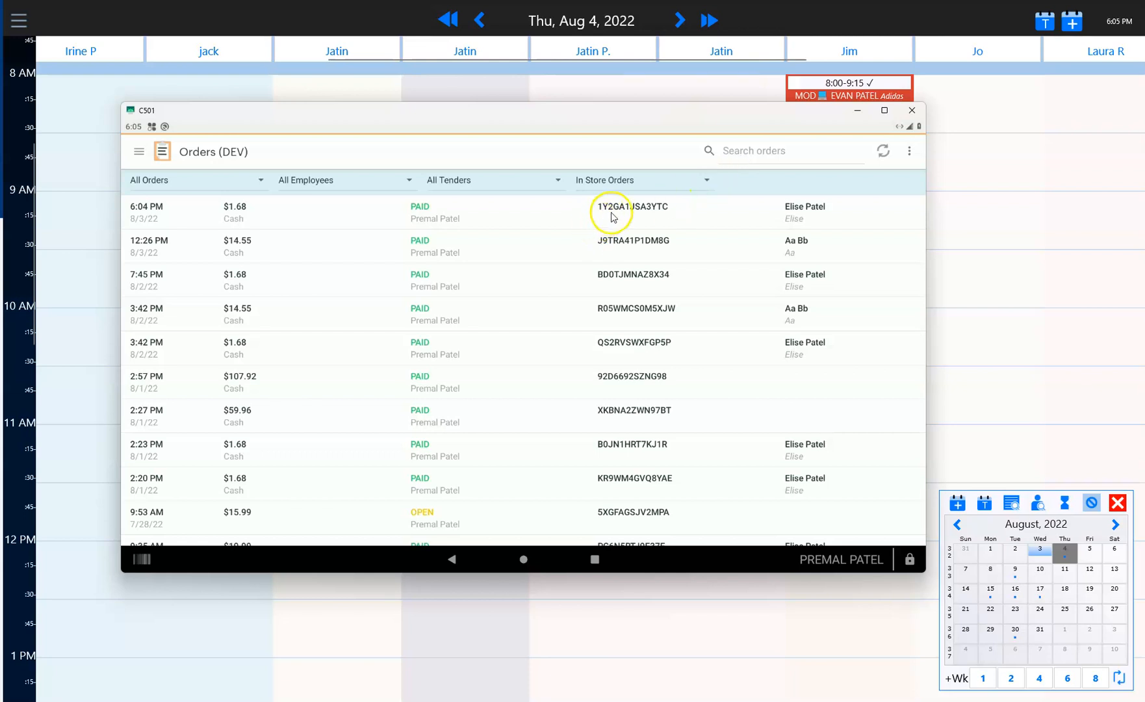
left_click(733, 156)
type("j9t")
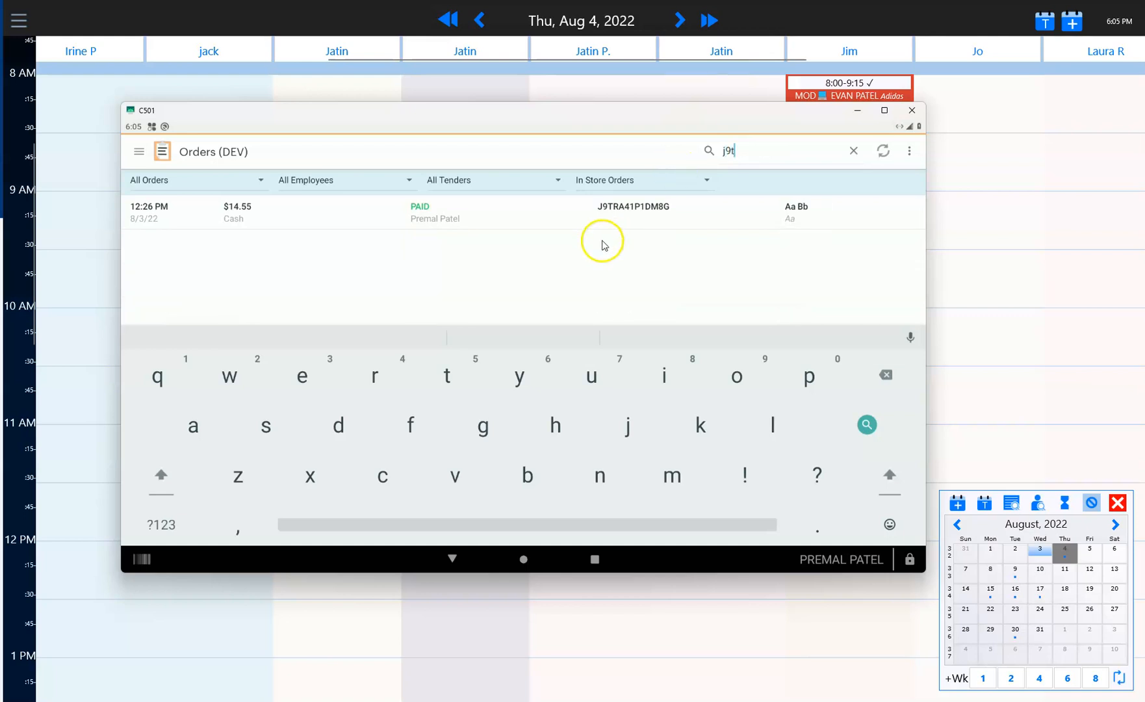
left_click(613, 220)
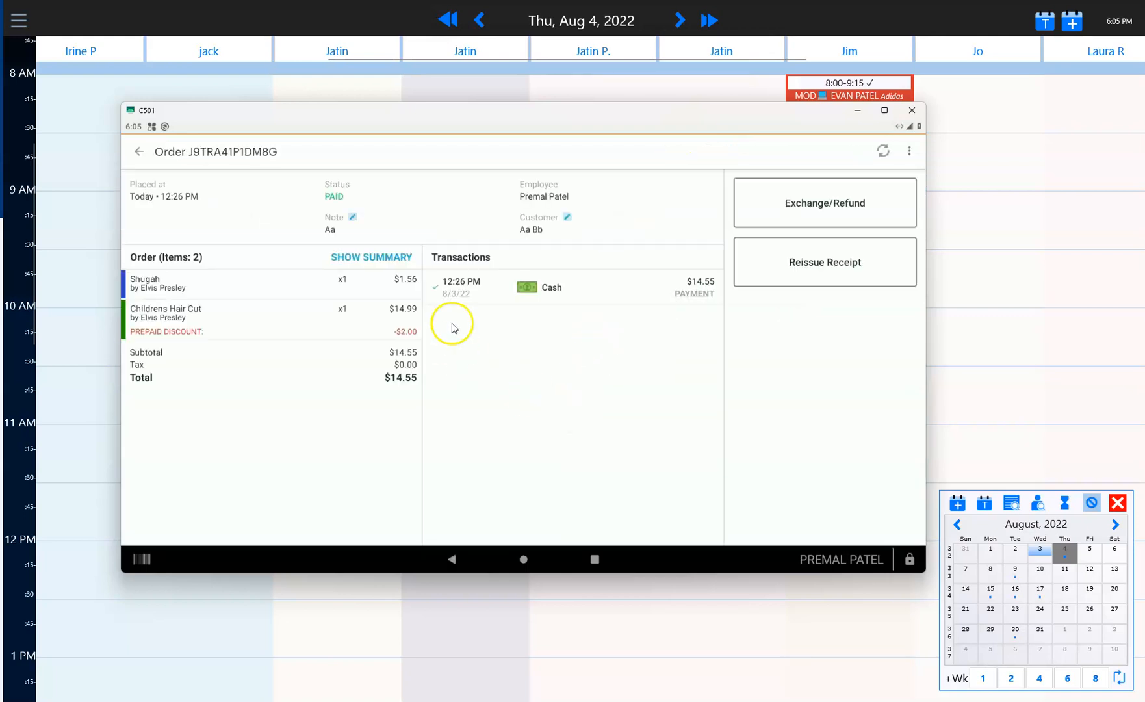
left_click(552, 293)
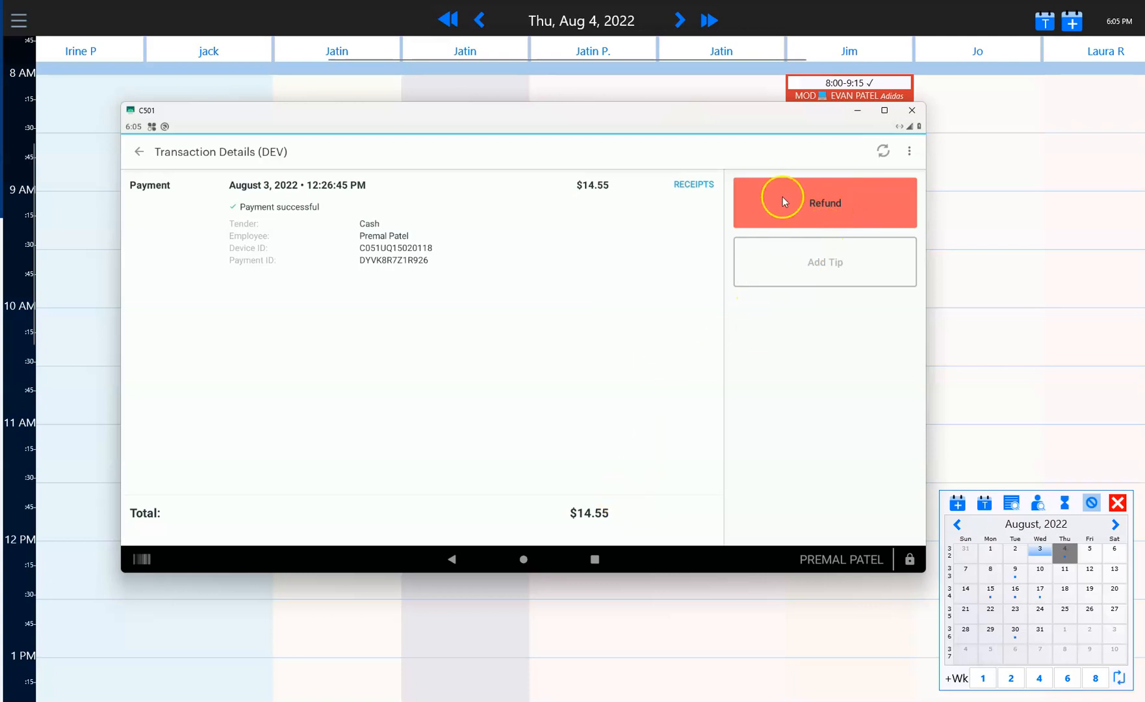
- Switch back to the salon scheduler, review the prepaid deposit and checkout option of the Jul 11 appointment, and leave the device window
left_click(522, 559)
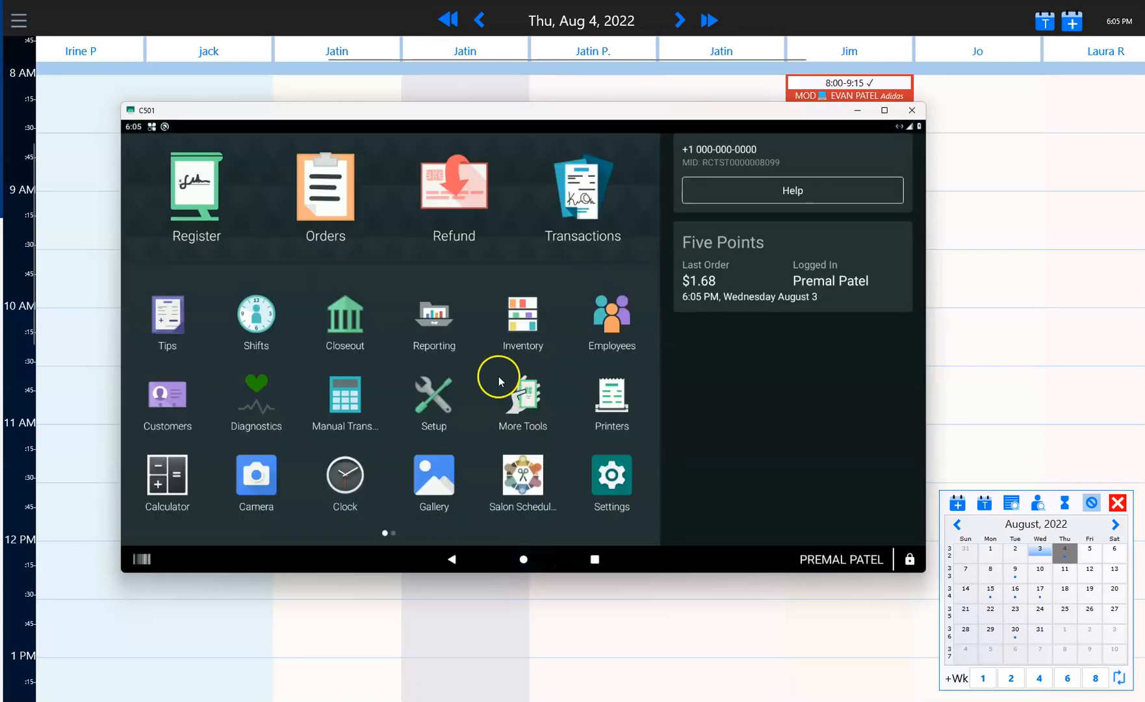
left_click(507, 488)
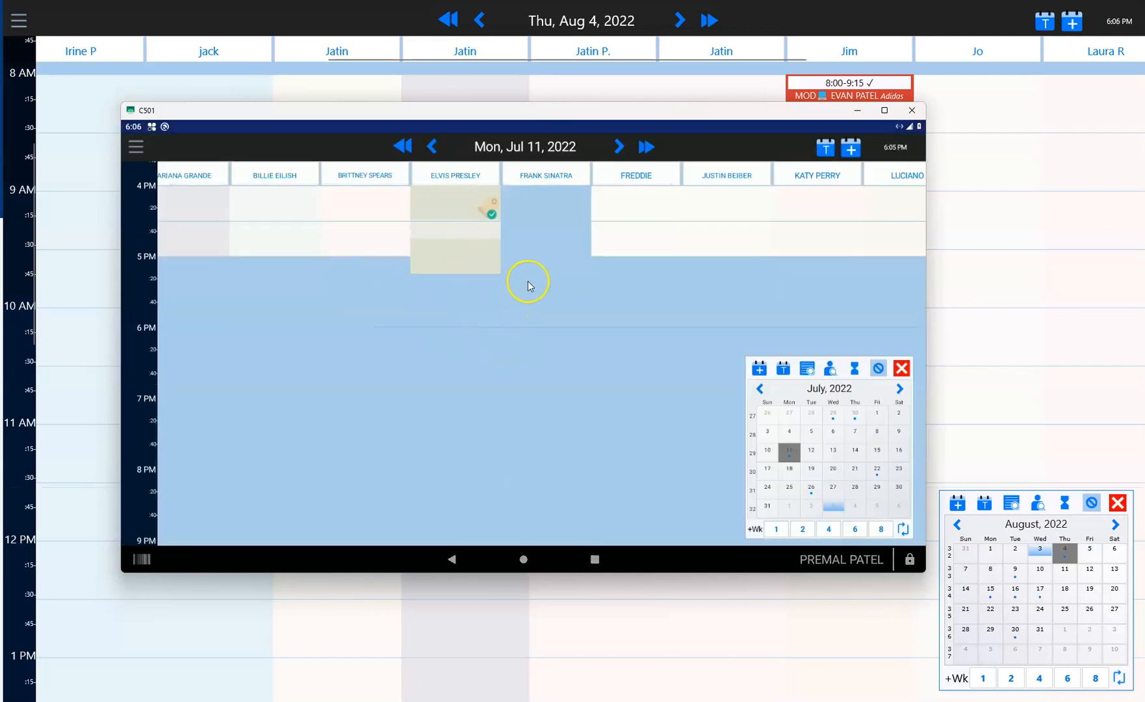
scroll(443, 288, "up", 3)
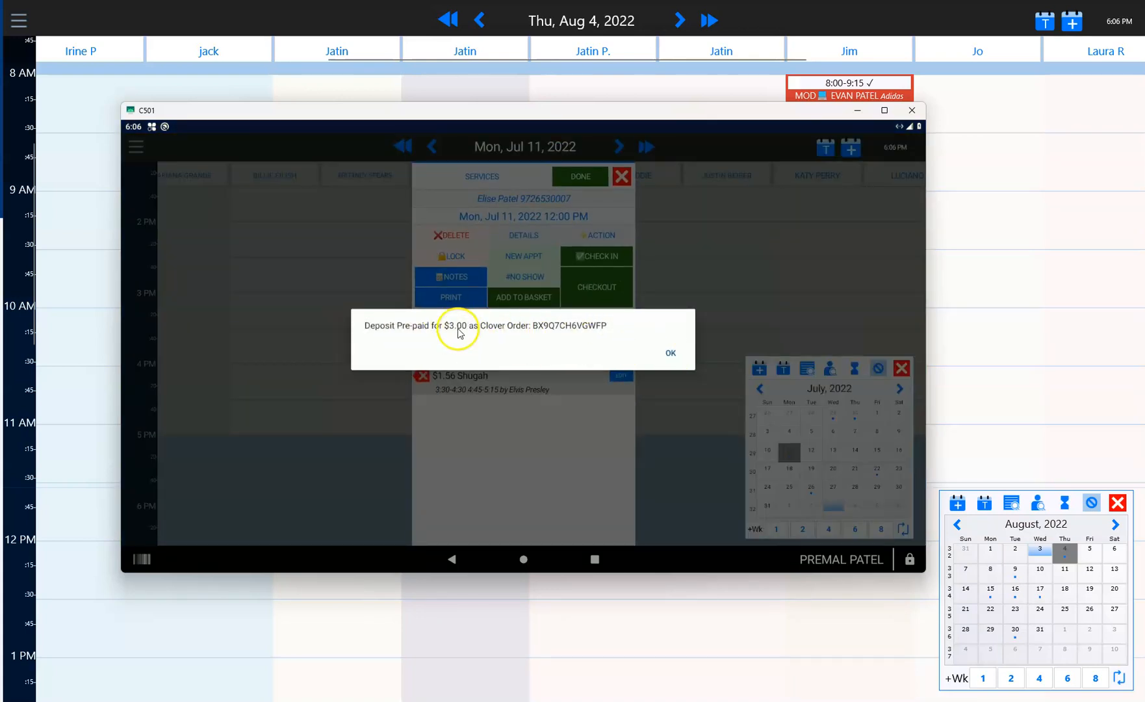
left_click(666, 352)
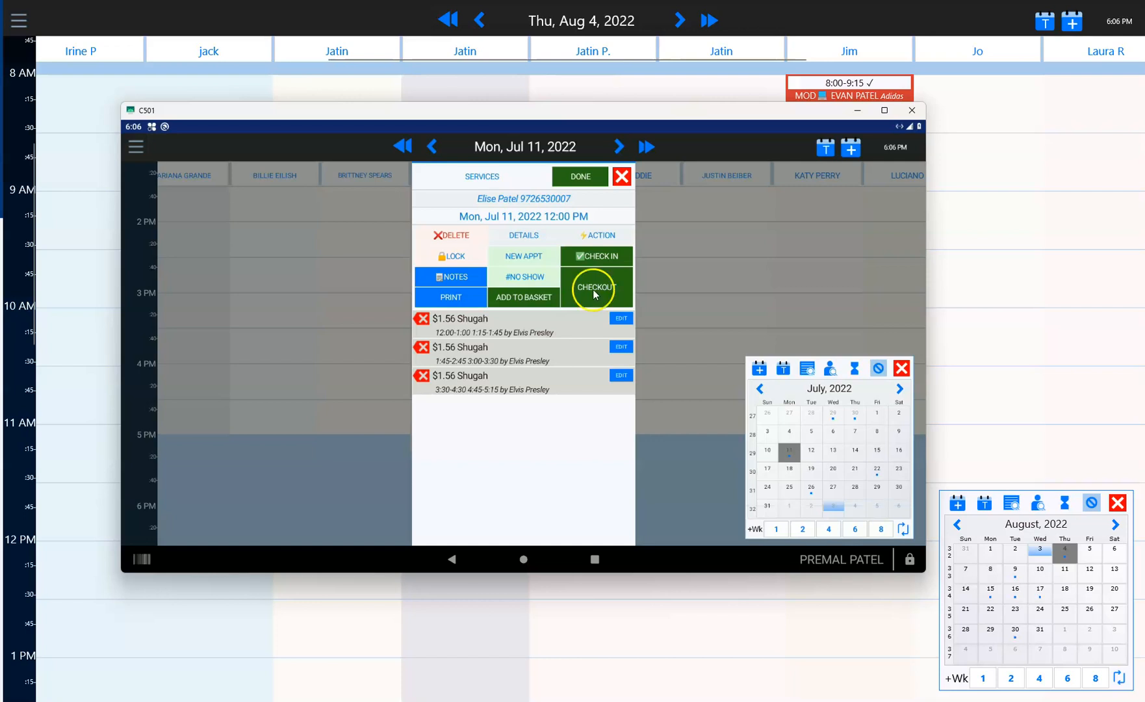
left_click(621, 178)
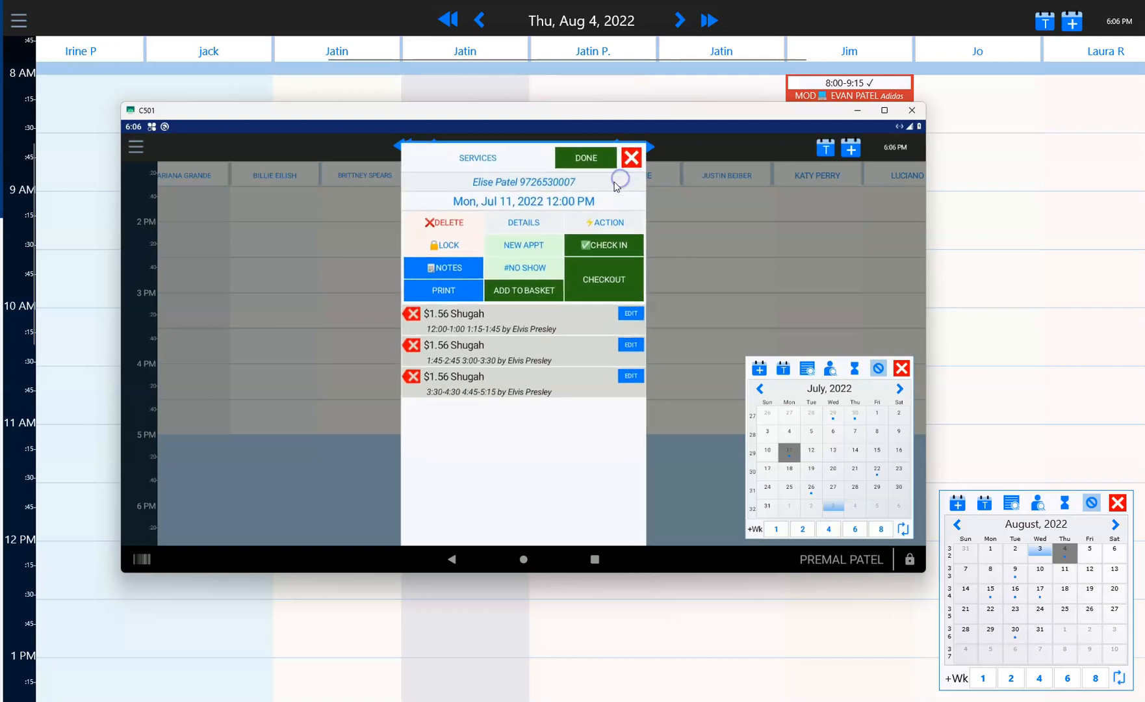
left_click_drag(662, 112, 3, 234)
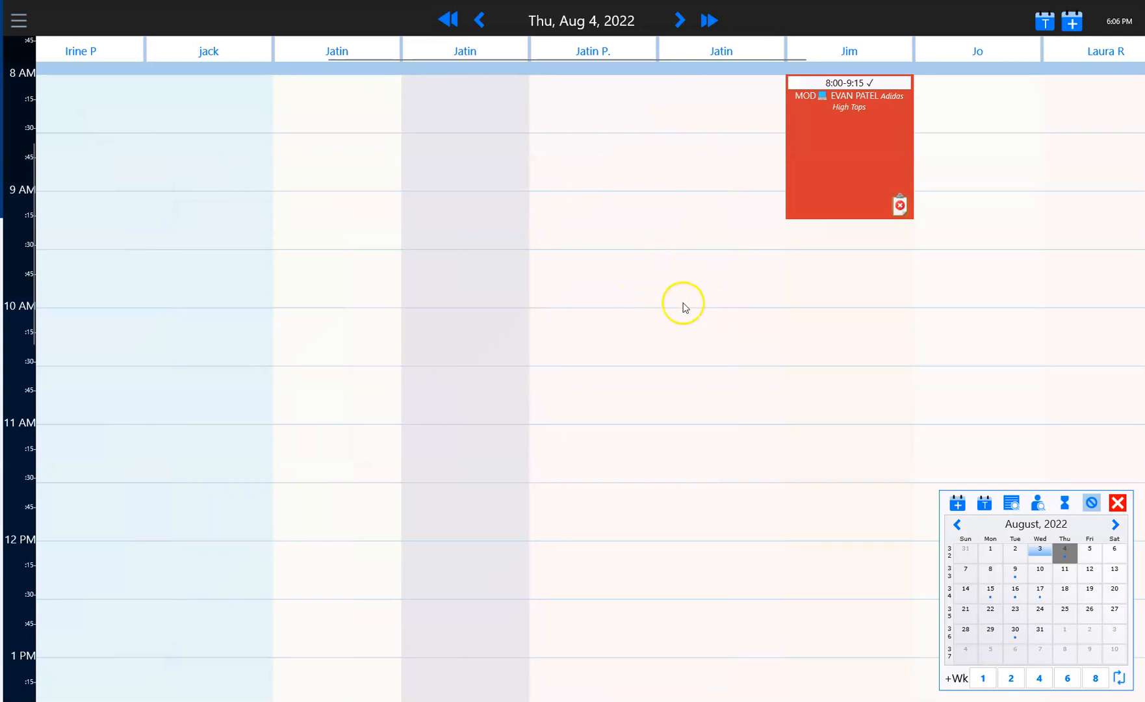
- Start a new 12:00 PM appointment on Aug 4, 2022, select a customer by first name, and open the form for adding a card on file
left_click(513, 291)
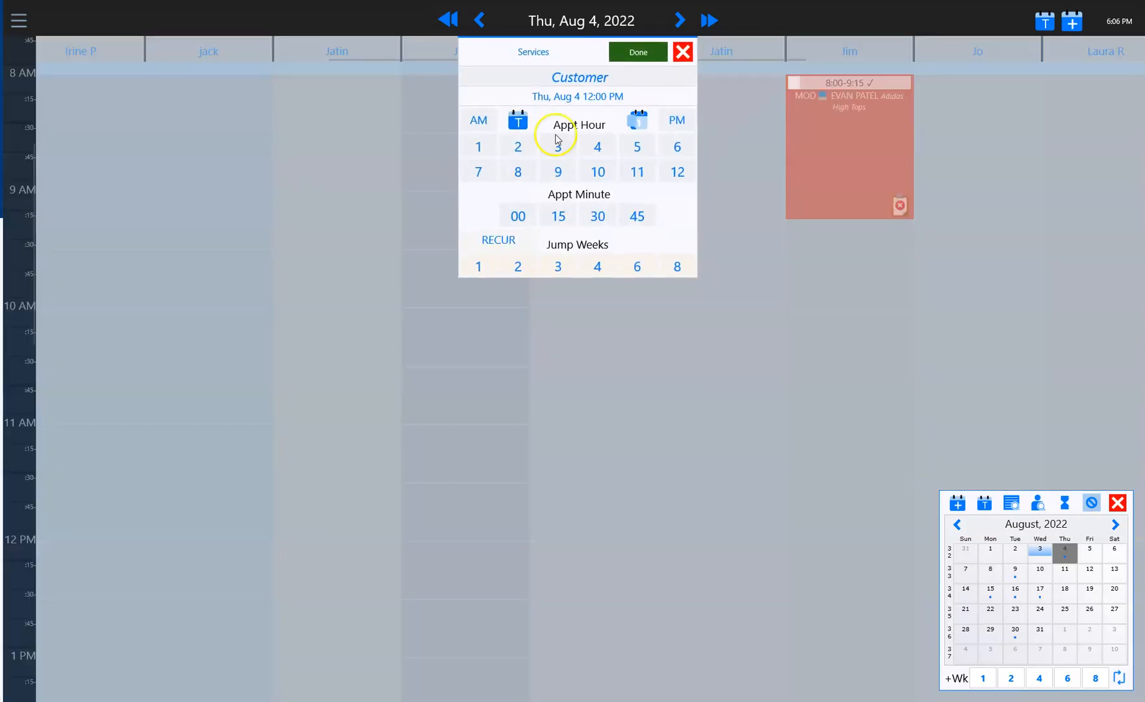
left_click(577, 77)
type("elis")
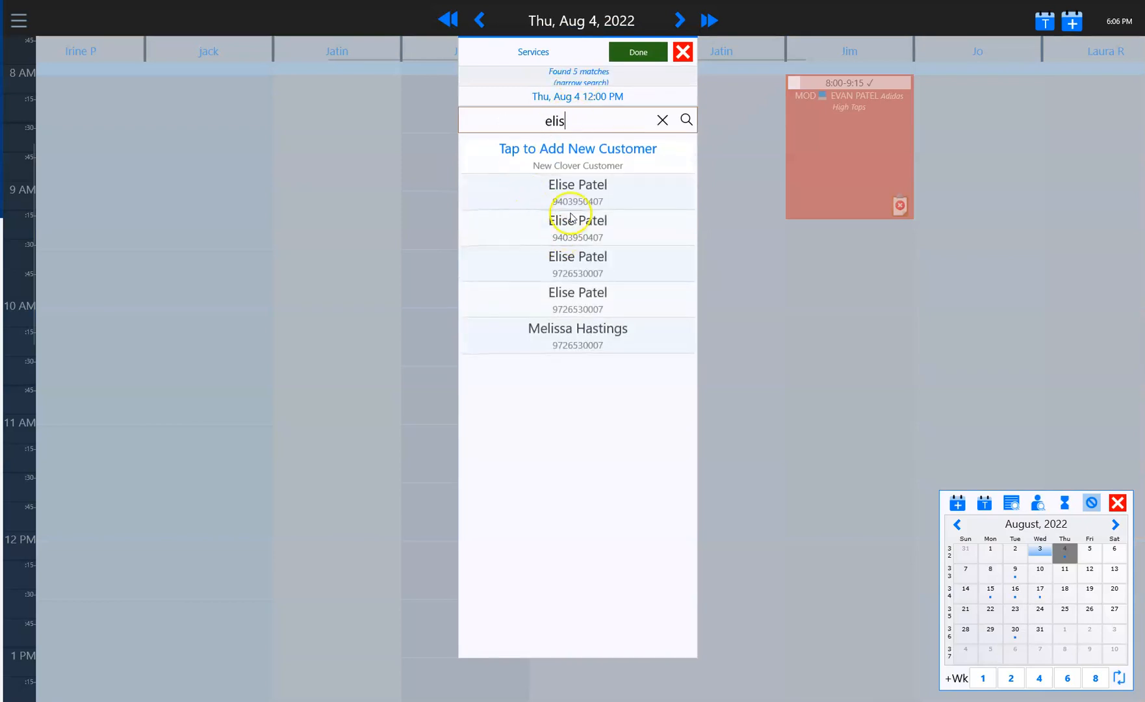
left_click(570, 224)
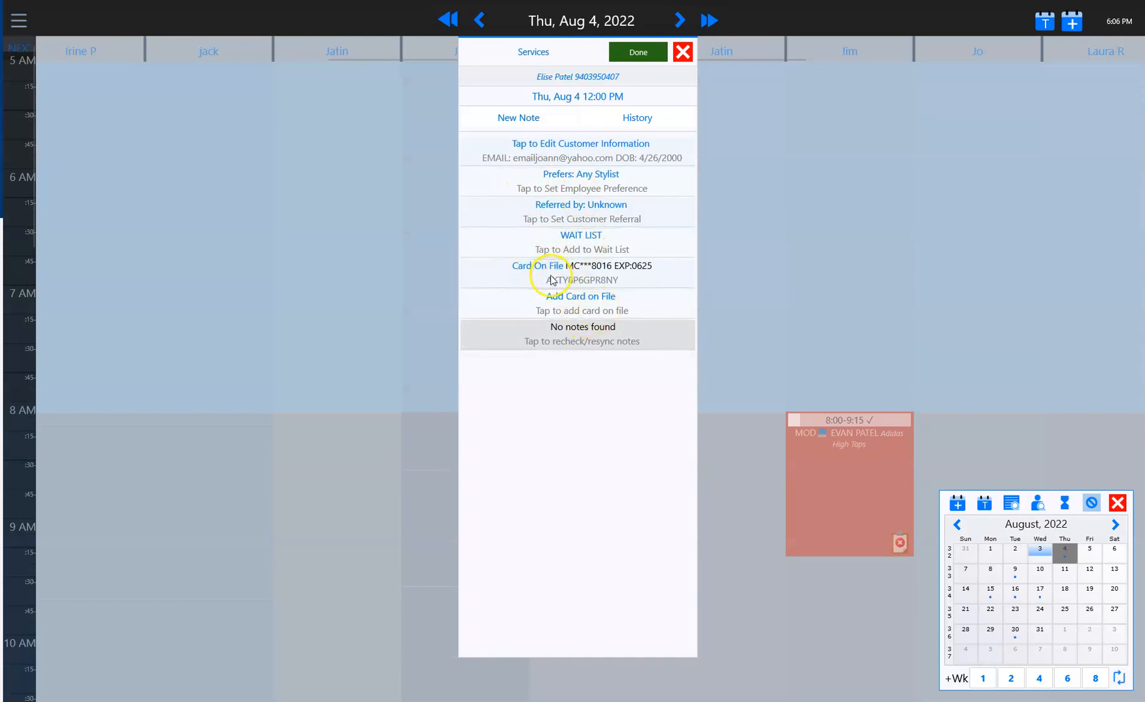
left_click(580, 302)
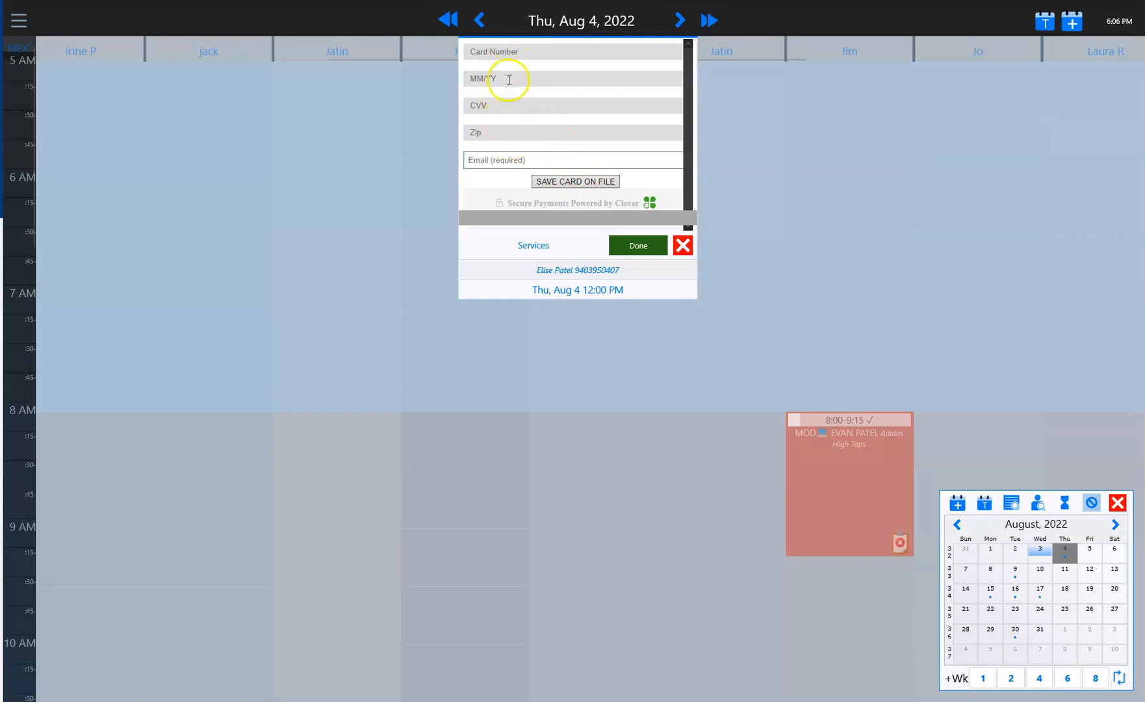
- Examine the card form's fields and save option without entering a card, then close the form and the new appointment
left_click(484, 164)
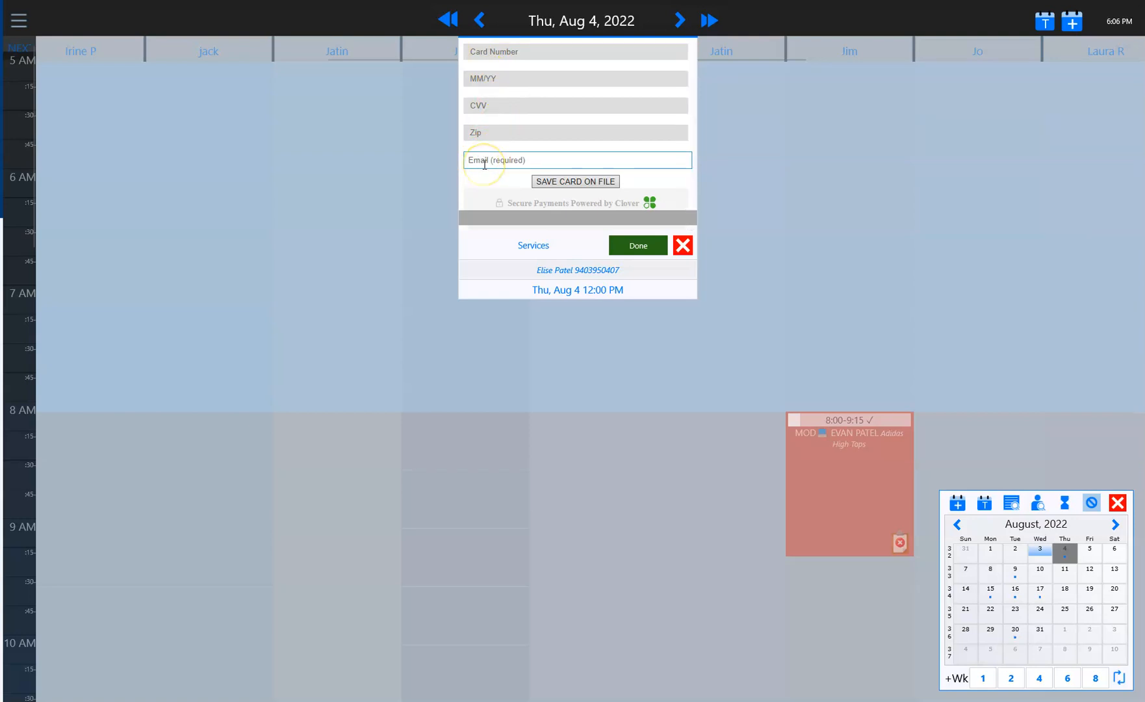
left_click(570, 185)
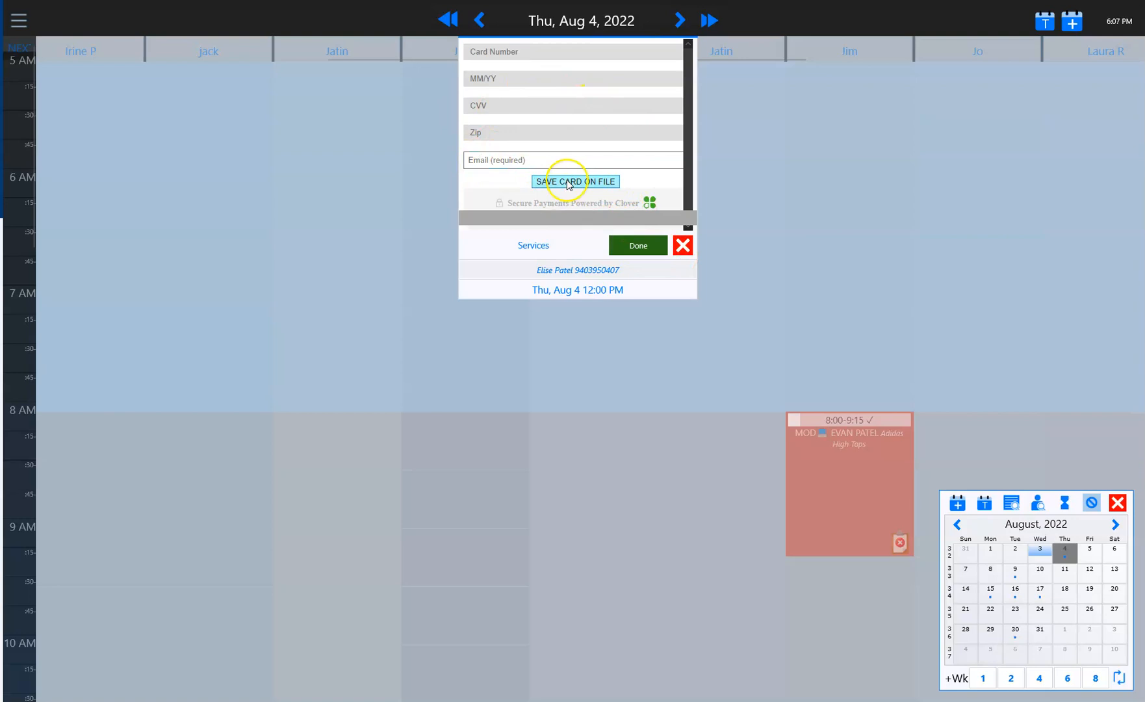
left_click(680, 252)
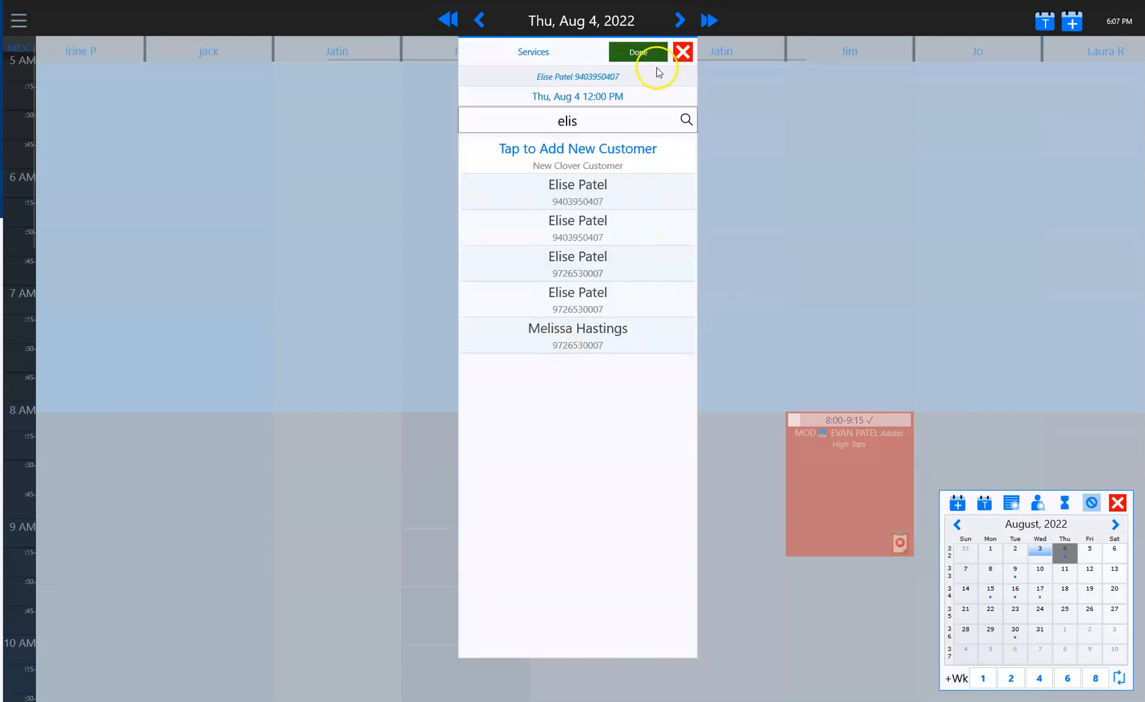
left_click(682, 53)
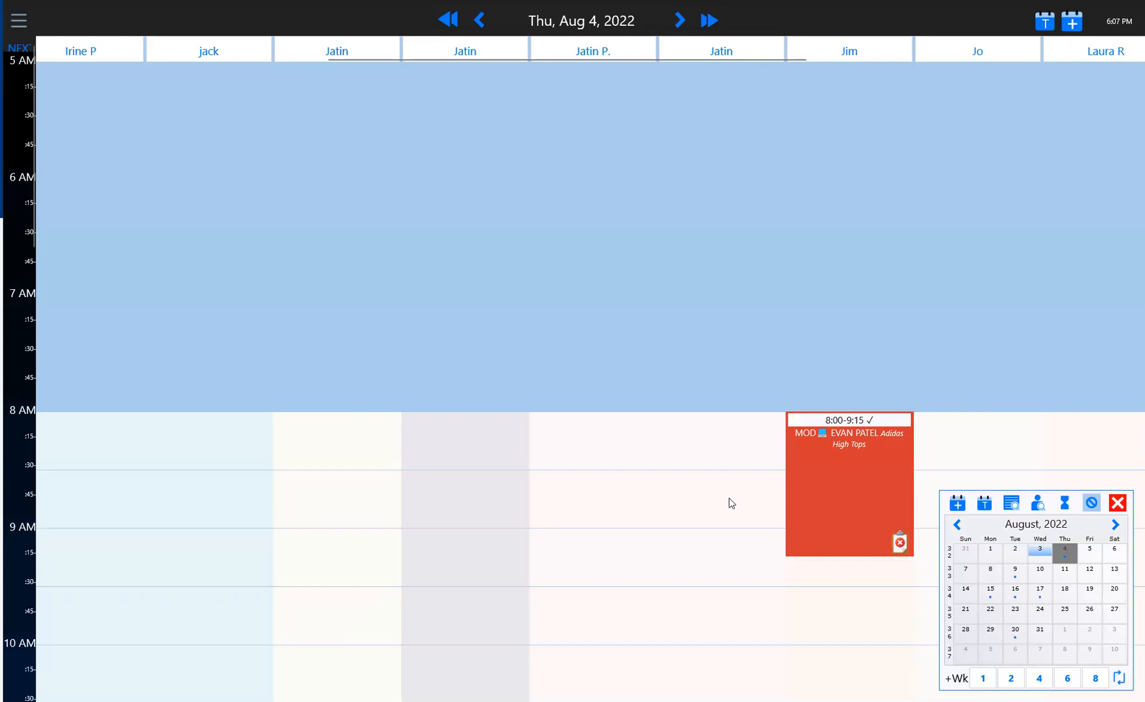
- Start collecting a deposit for the 8:00-9:15 Adidas High Tops appointment, cancel at the amount entry, and close the appointment
left_click(834, 489)
left_click(629, 138)
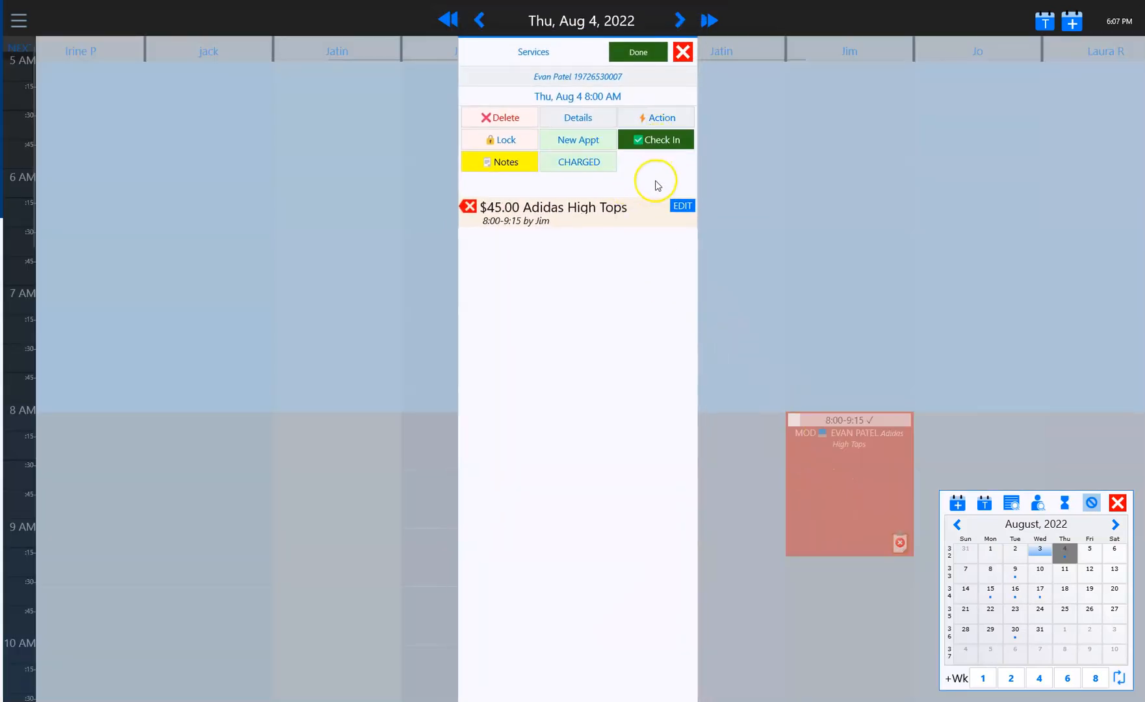
left_click(655, 119)
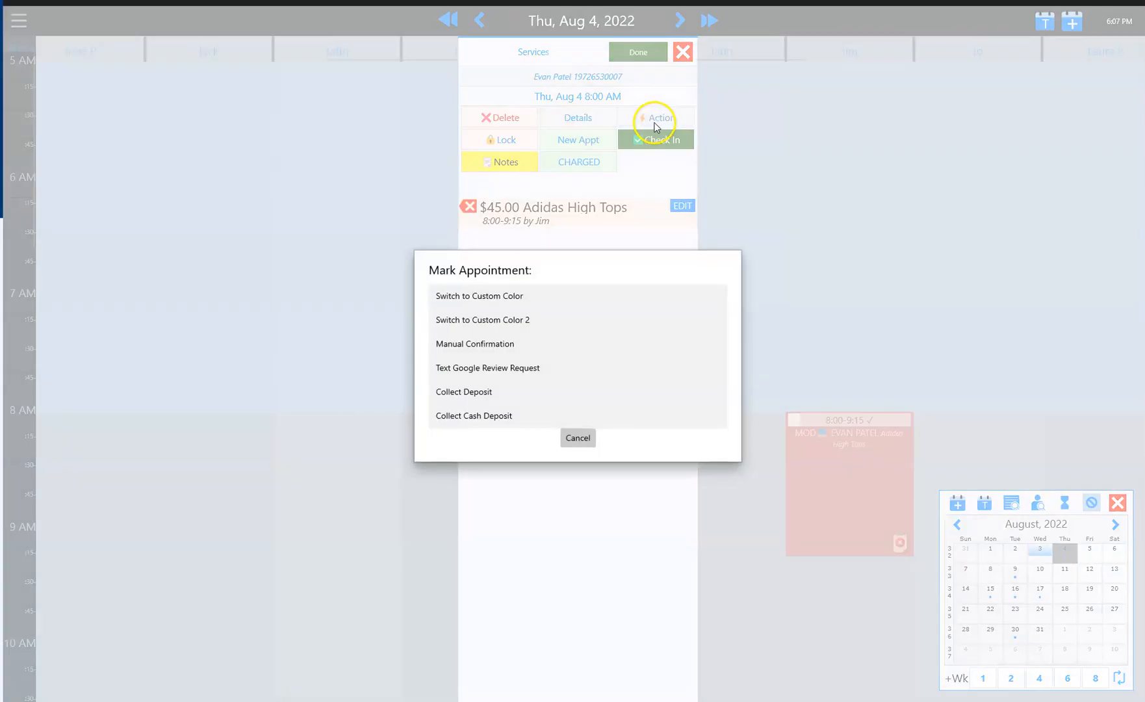
left_click(472, 392)
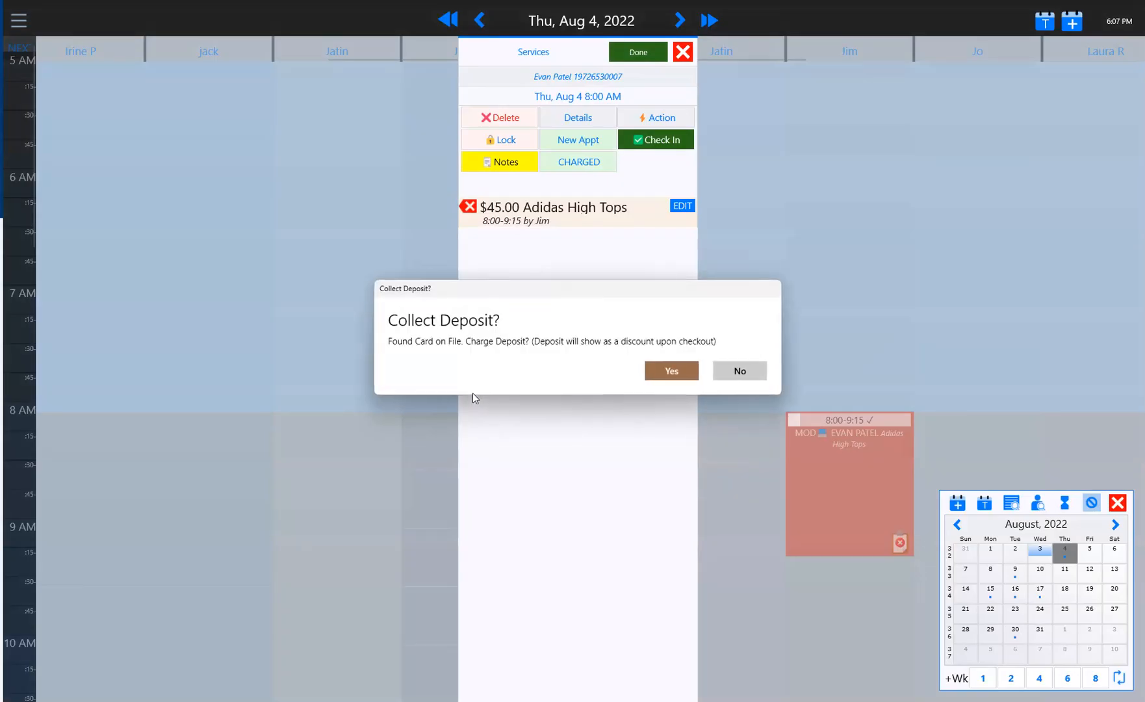
left_click(696, 383)
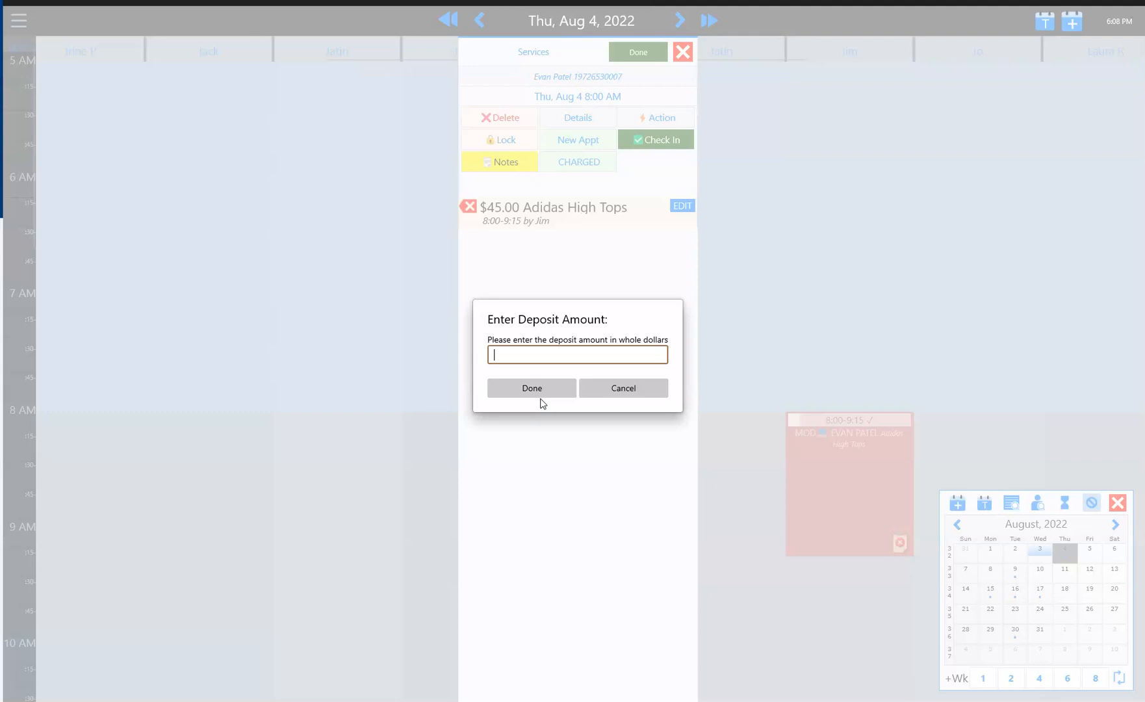
left_click(607, 390)
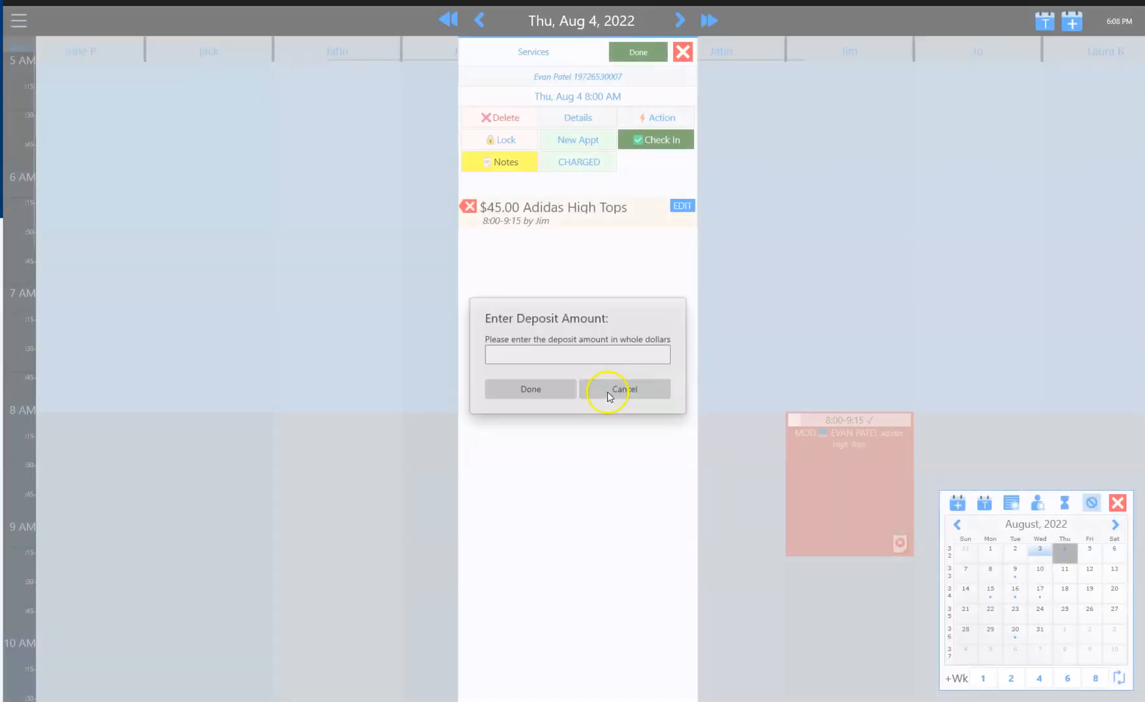
left_click(689, 57)
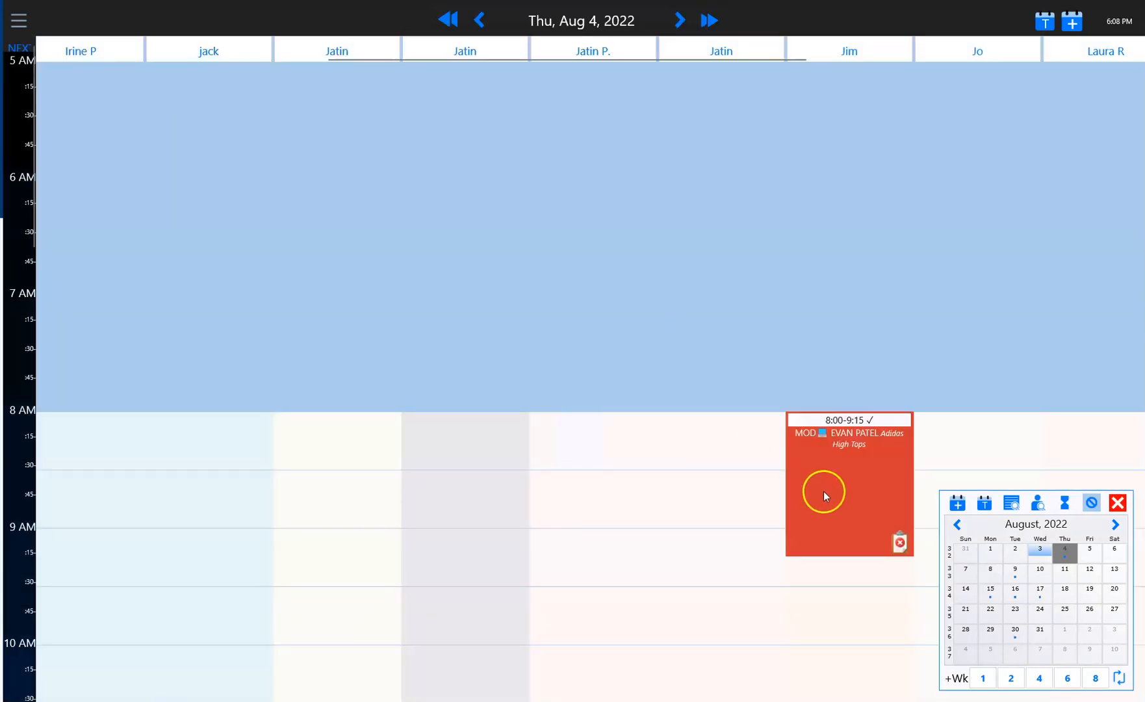
- Reopen the 8:00-9:15 Adidas High Tops appointment and review its card and cash deposit options without choosing one
left_click(840, 485)
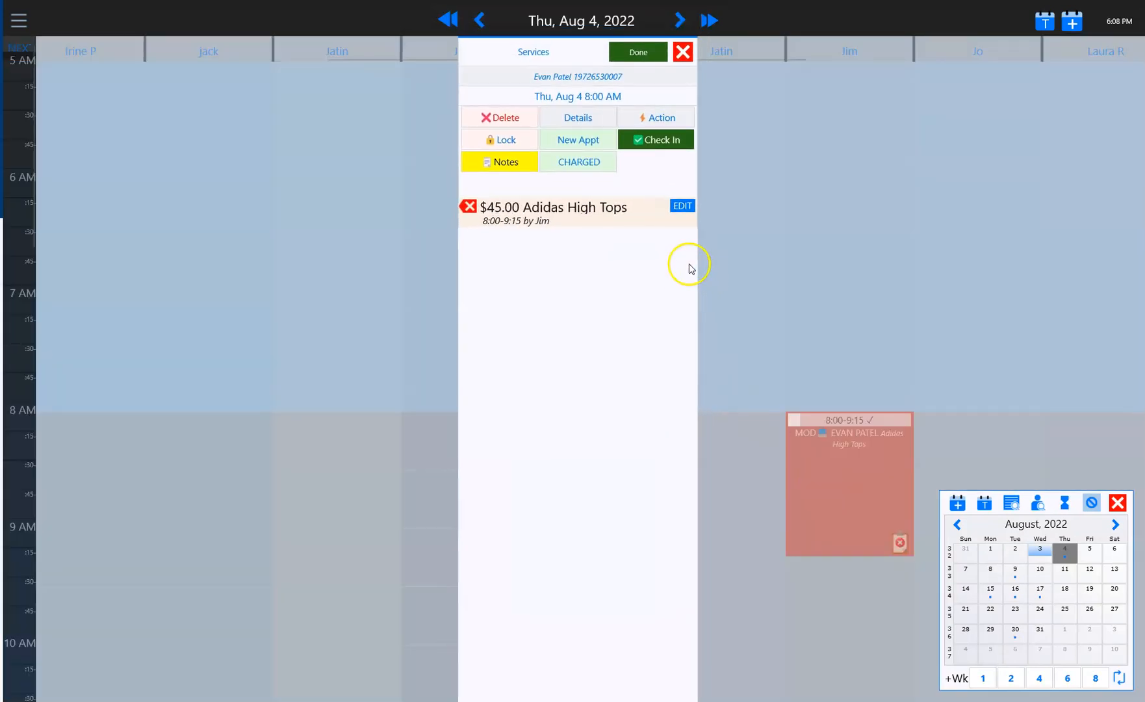
left_click(649, 121)
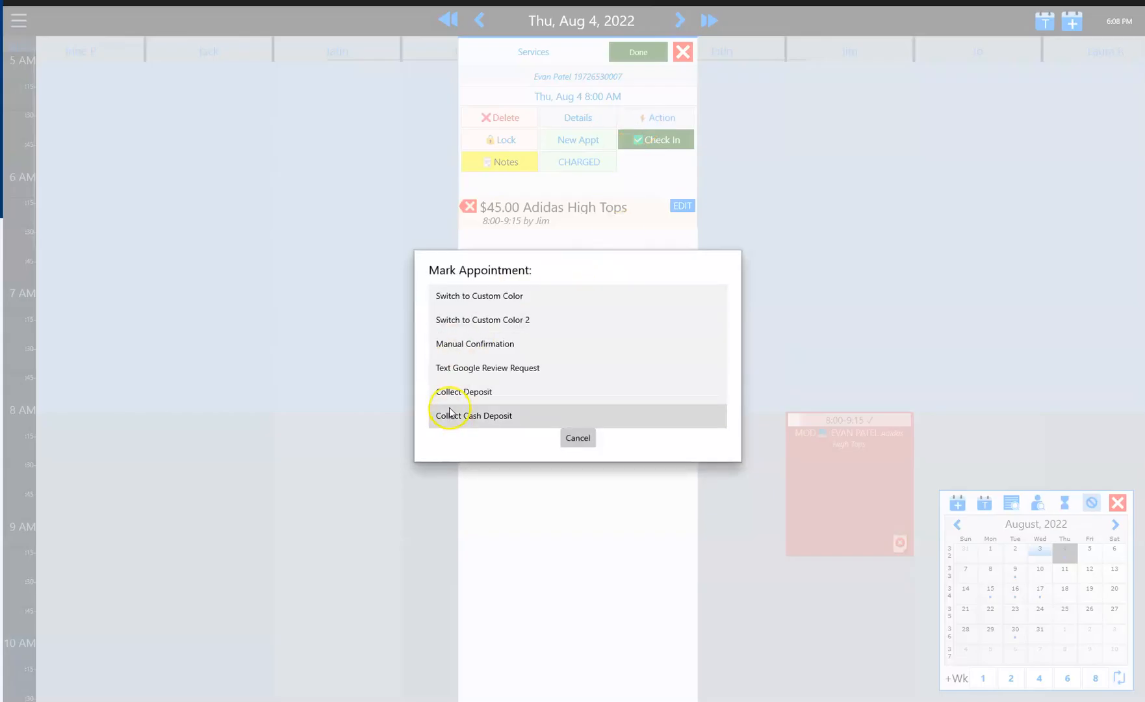
left_click(571, 438)
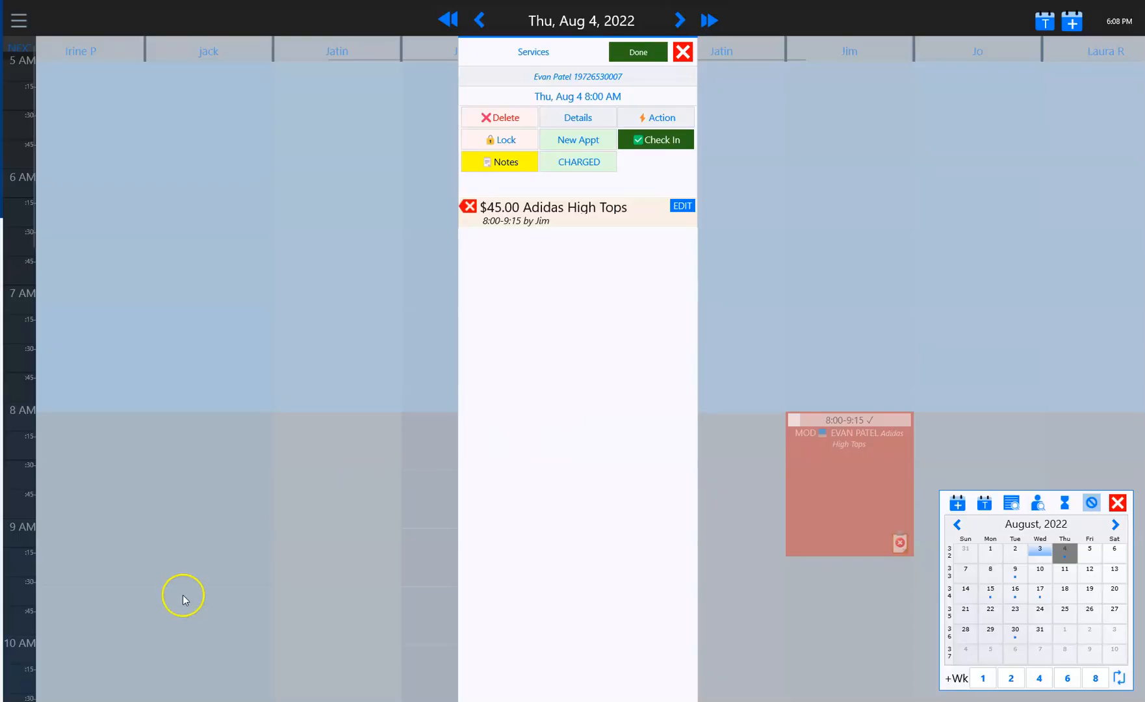